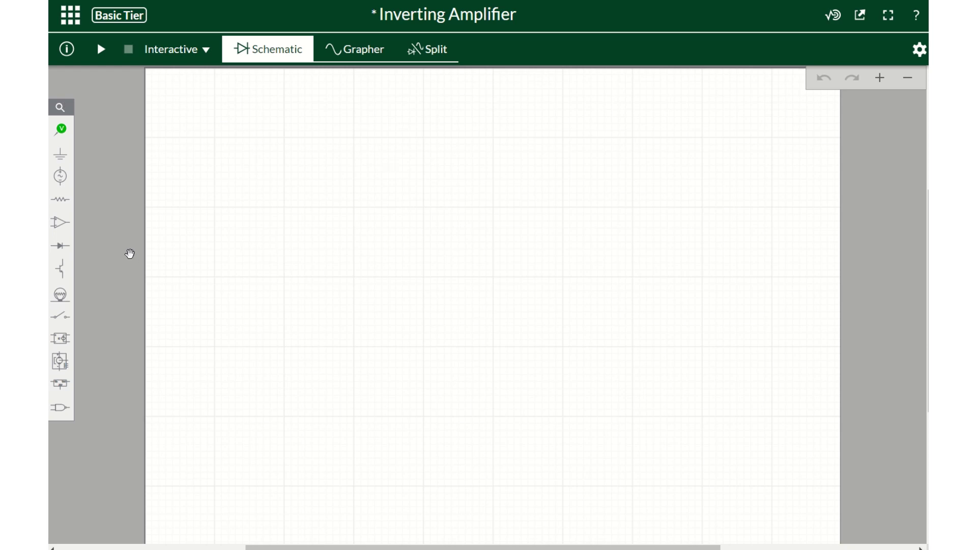
Step: Place a 3 Terminal Opamp, U1, near the centre of the empty schematic
left_click(58, 222)
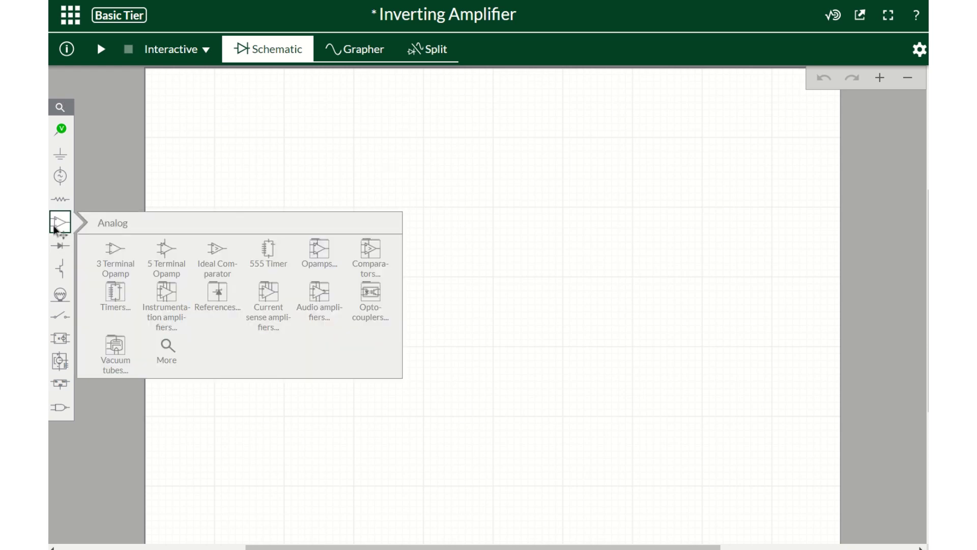
left_click(111, 254)
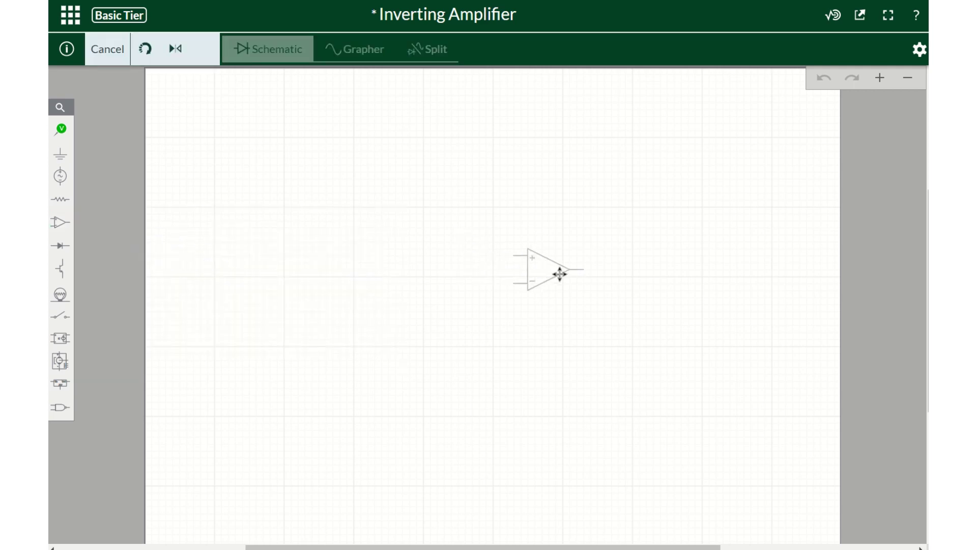
left_click(578, 280)
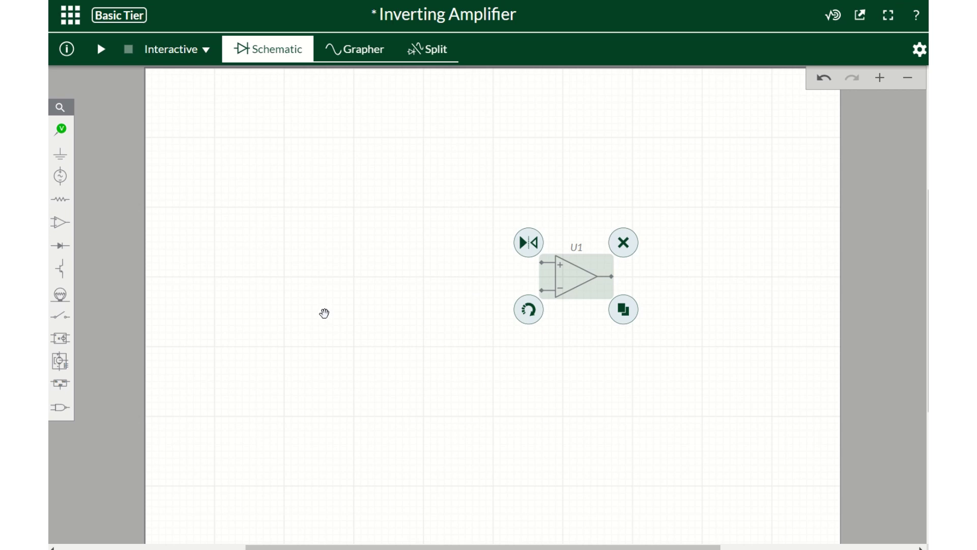
Step: Place an AC voltage source V1 (1V, 1kHz) to the left of the op-amp
left_click(60, 175)
left_click(114, 203)
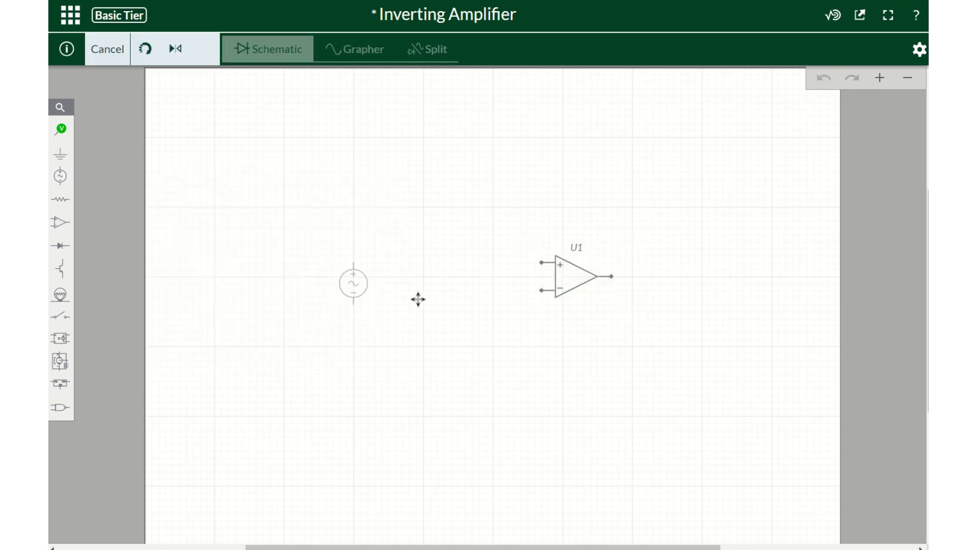
left_click(423, 283)
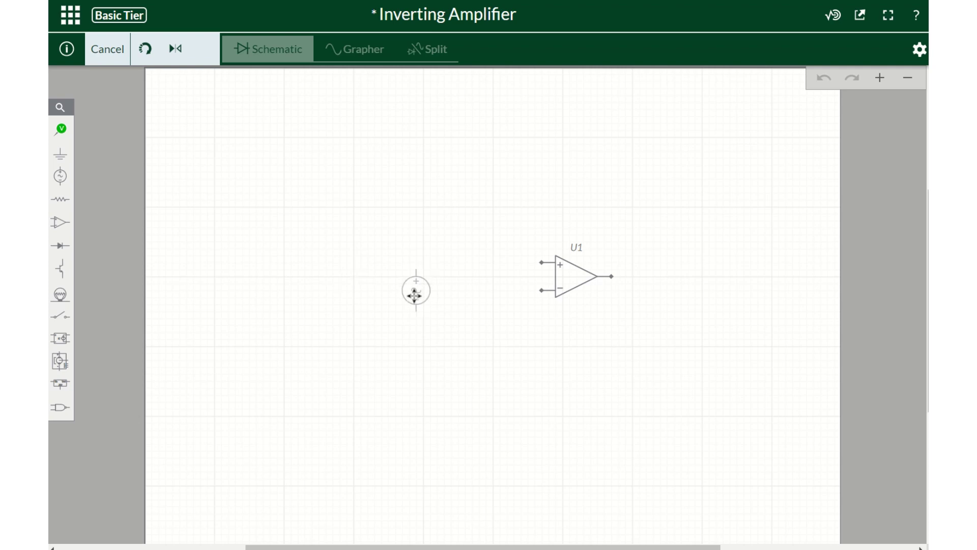
left_click(410, 317)
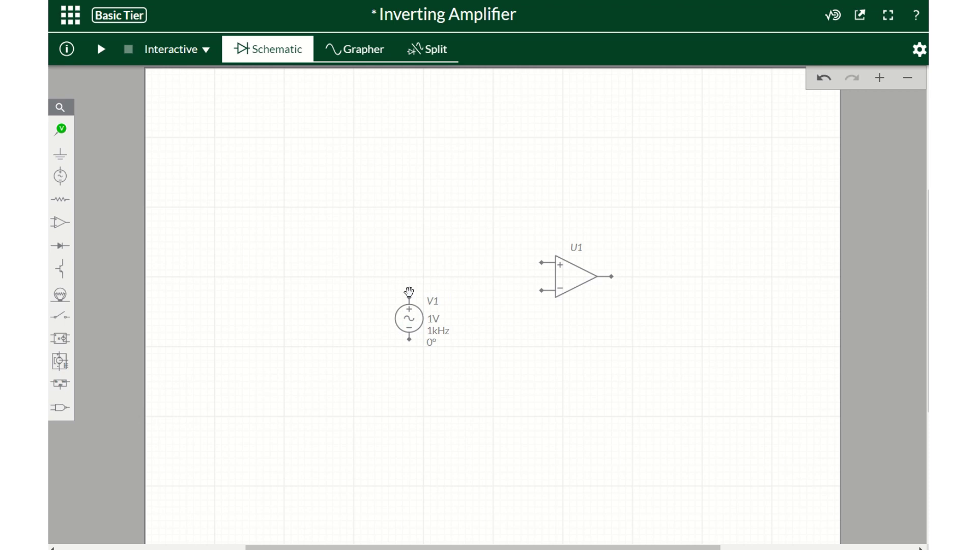
Step: Remove the trial wire from V1 to U1's inverting input and move V1 further left
left_click(410, 297)
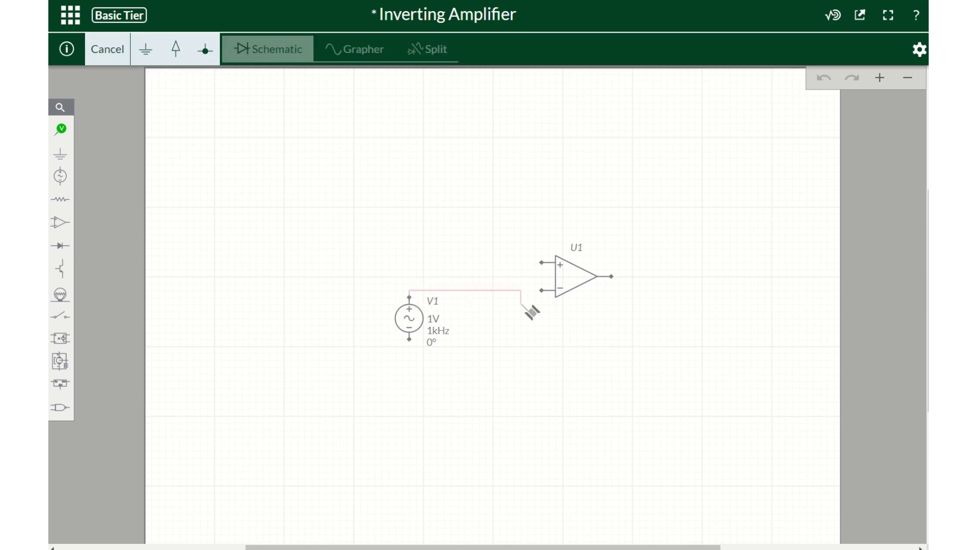
left_click(542, 291)
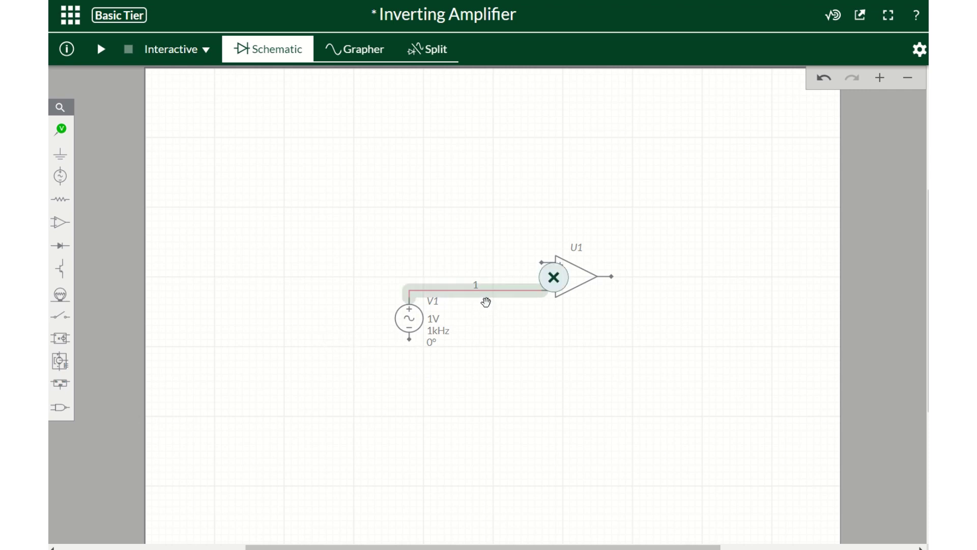
key("Delete")
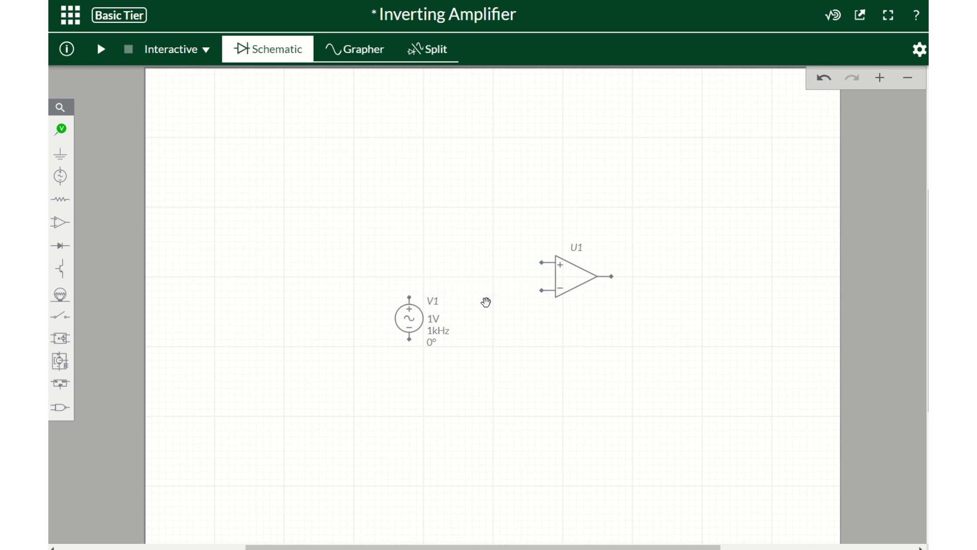
left_click_drag(398, 321, 352, 312)
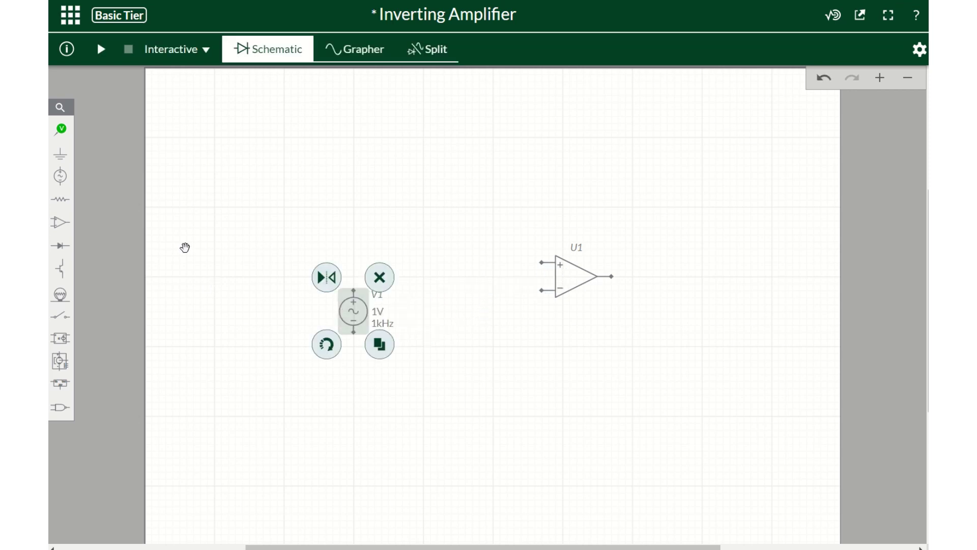
Step: Place two 1kΩ resistors: R1 between V1 and U1, and R2 below U1
left_click(60, 199)
left_click(109, 222)
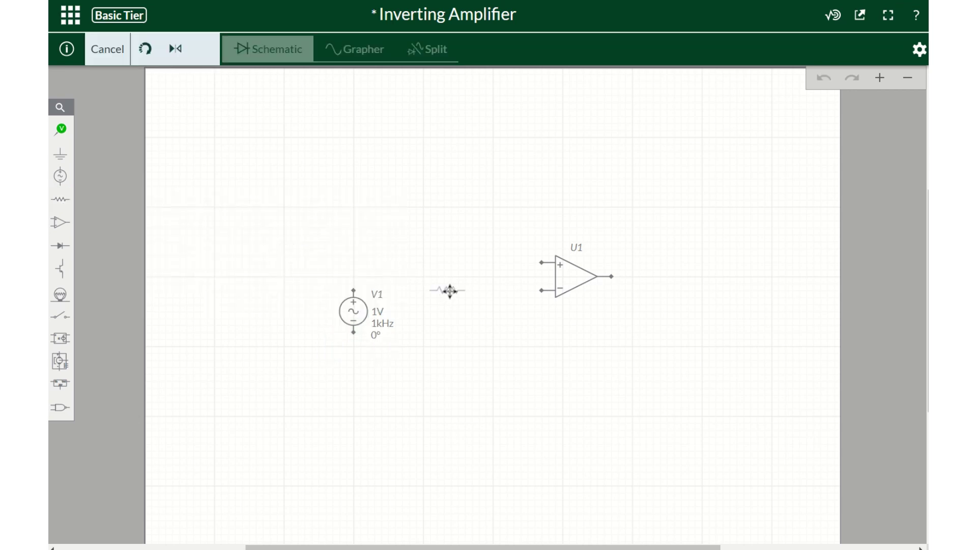
left_click(450, 293)
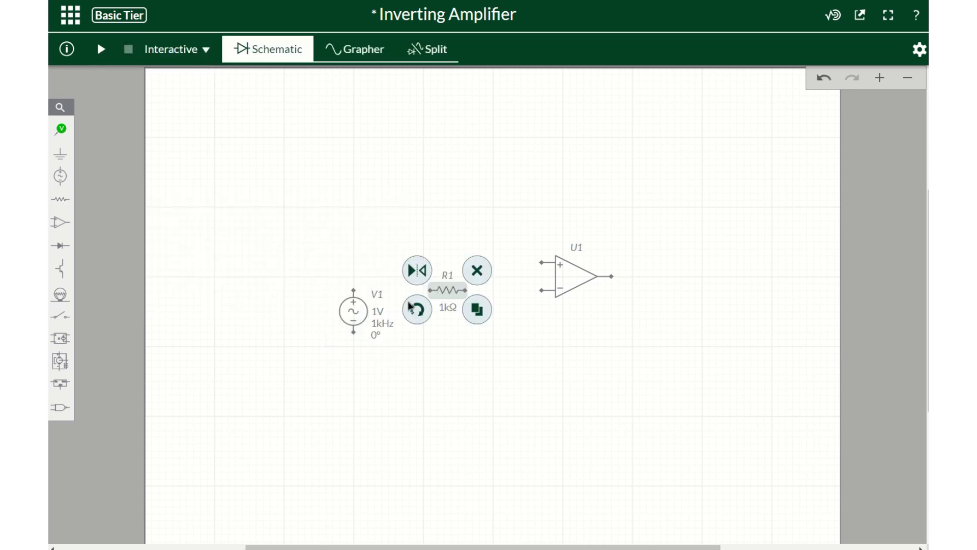
left_click(60, 199)
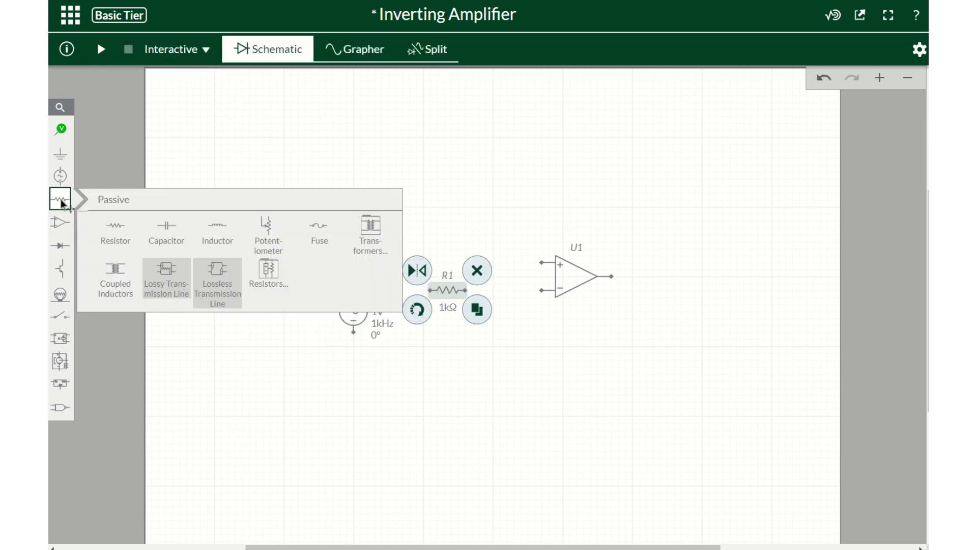
left_click(250, 285)
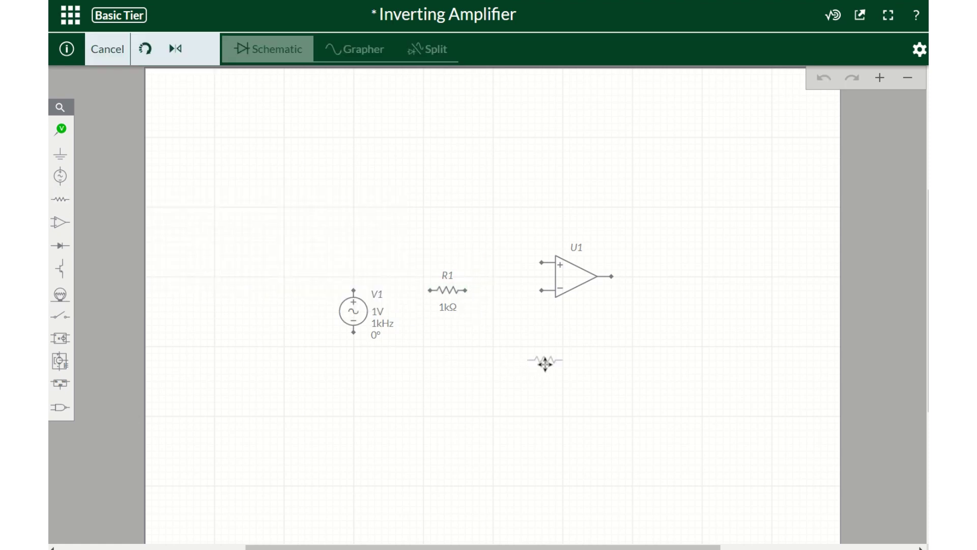
left_click(566, 363)
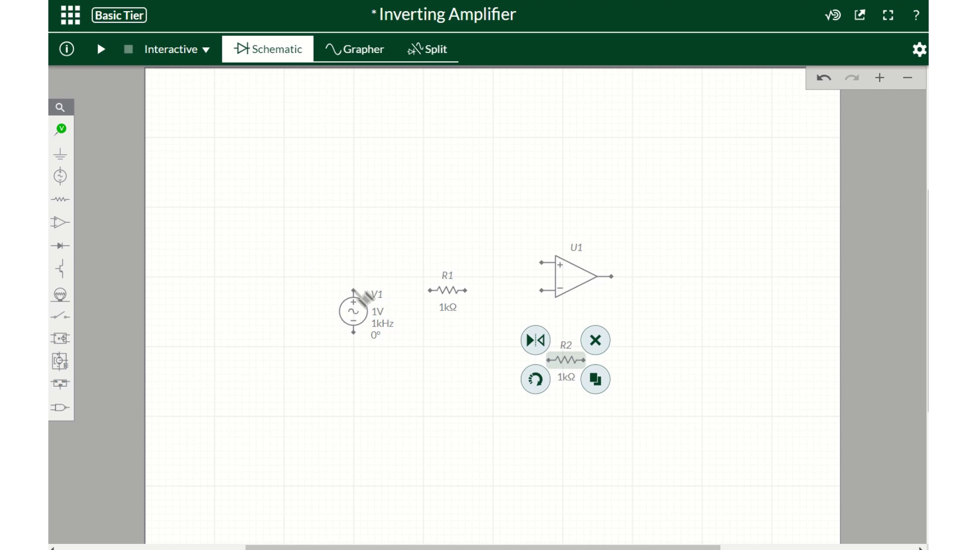
Step: Wire V1's positive terminal to R1's left end, and R1's right end to U1's inverting input
left_click(353, 290)
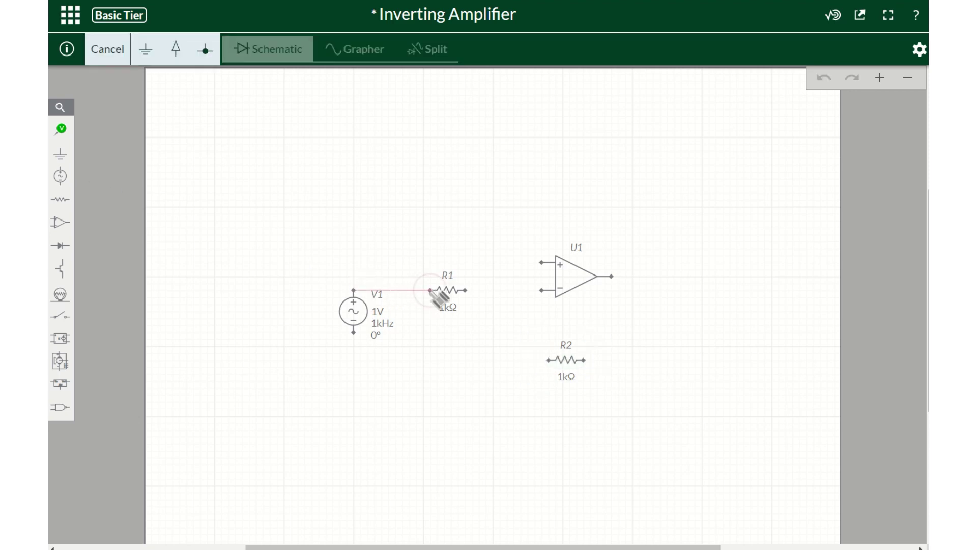
left_click(430, 290)
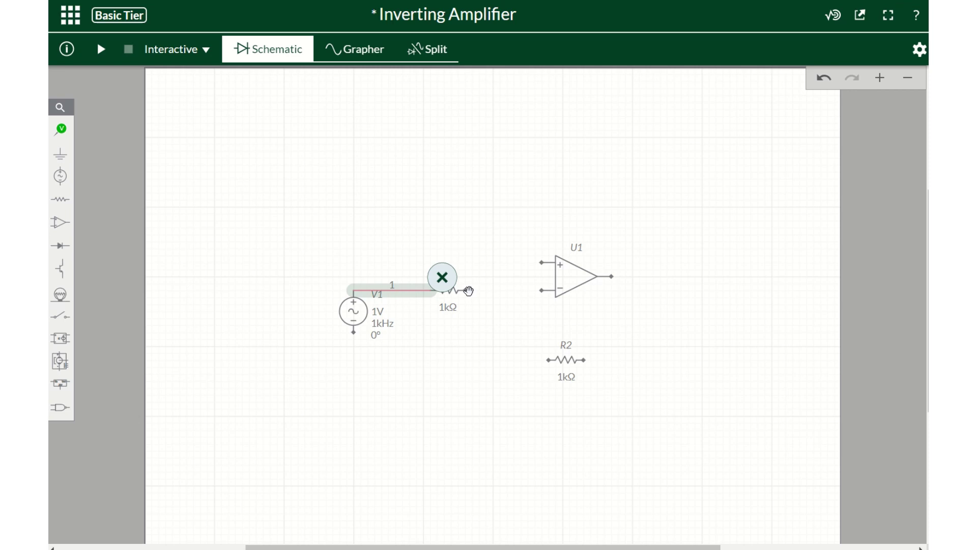
left_click(466, 290)
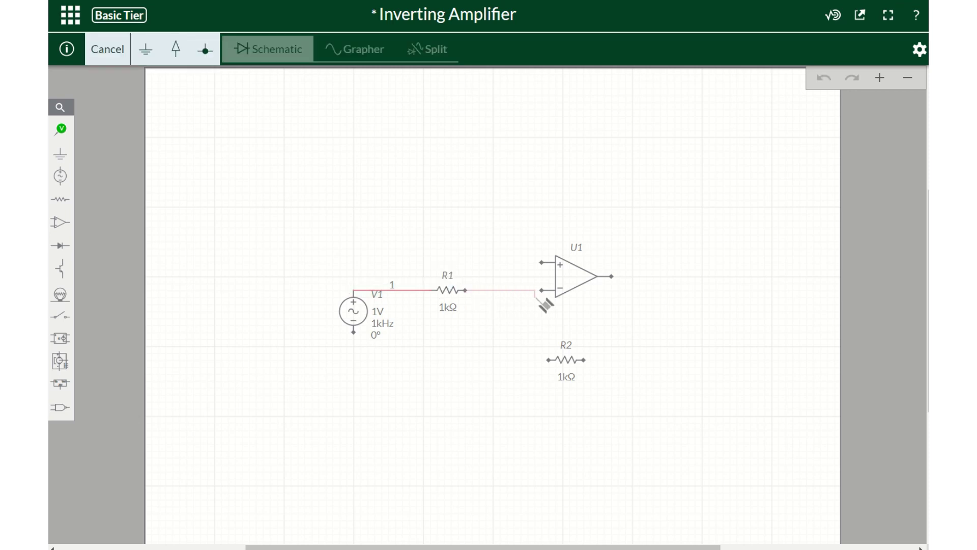
left_click(541, 290)
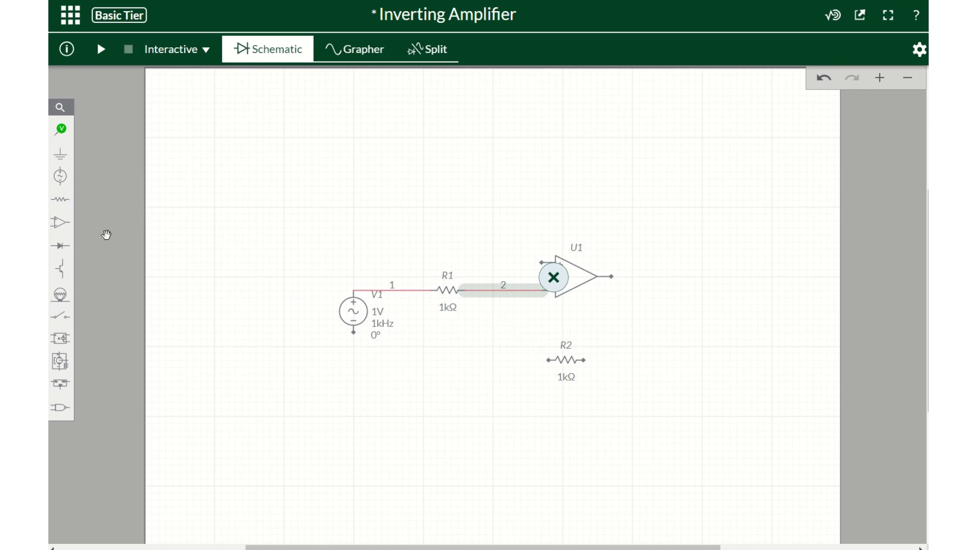
left_click(520, 377)
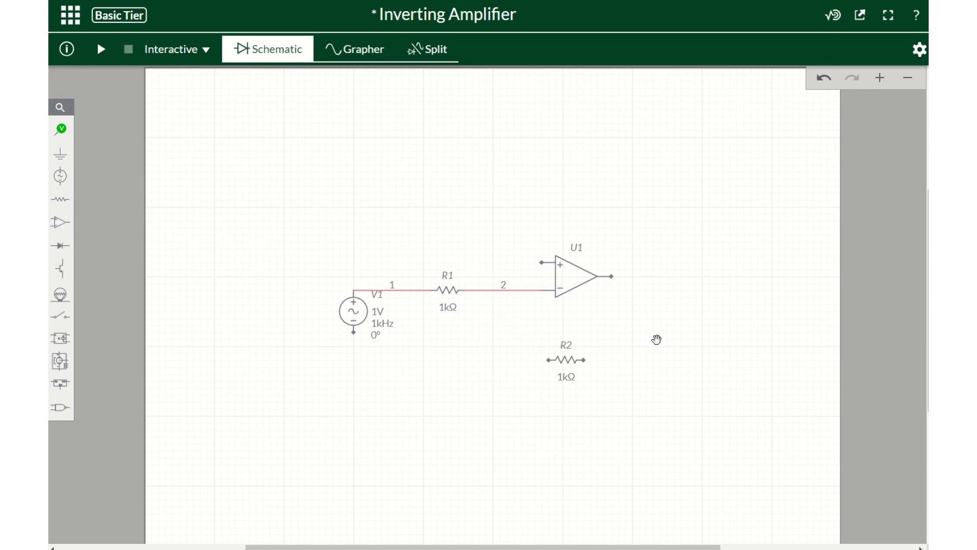
Step: Wire U1's output to R2's right end, and R2's left end to the node 2 junction
left_click(614, 276)
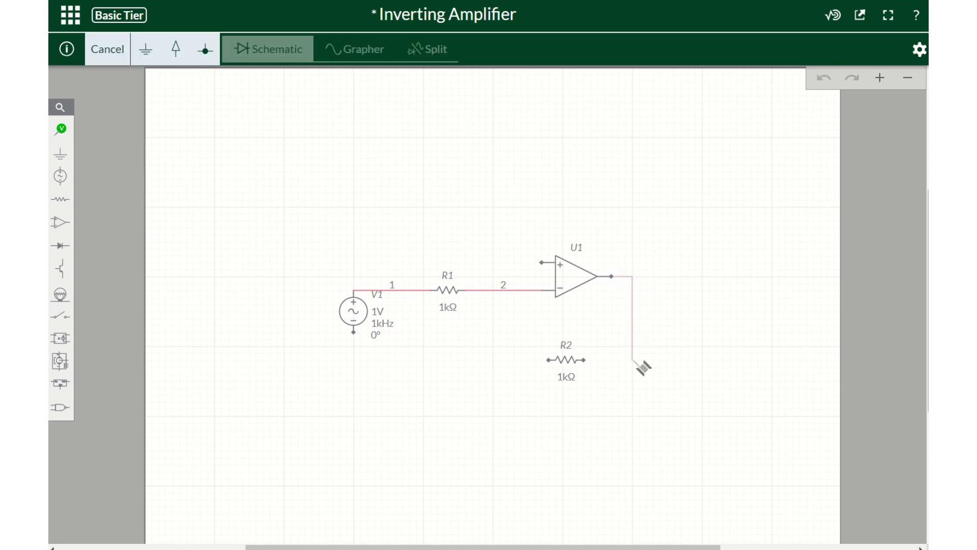
left_click(584, 360)
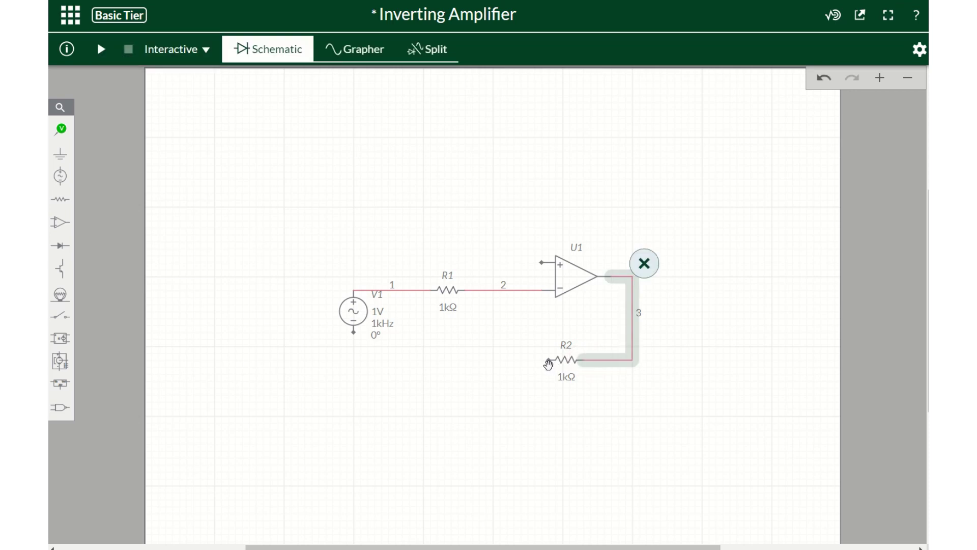
left_click(549, 359)
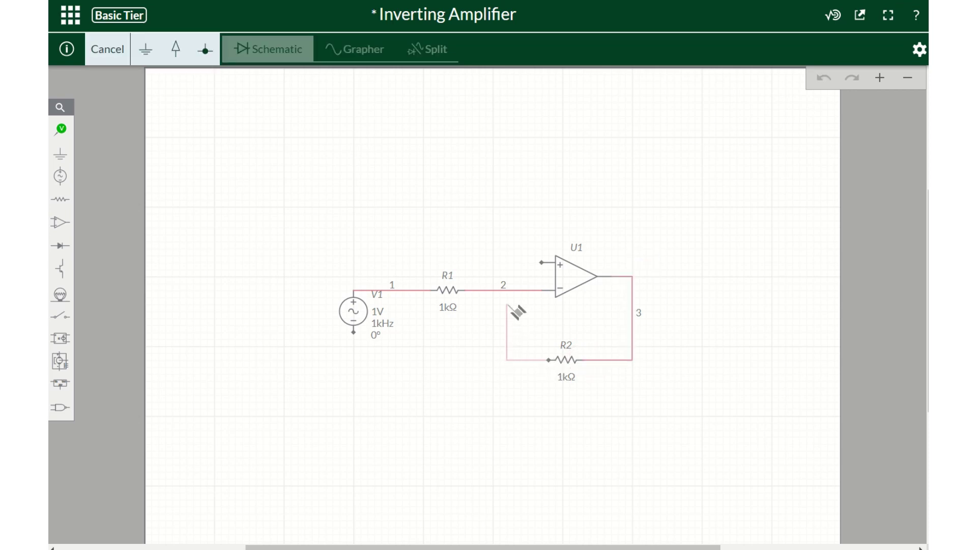
left_click(501, 290)
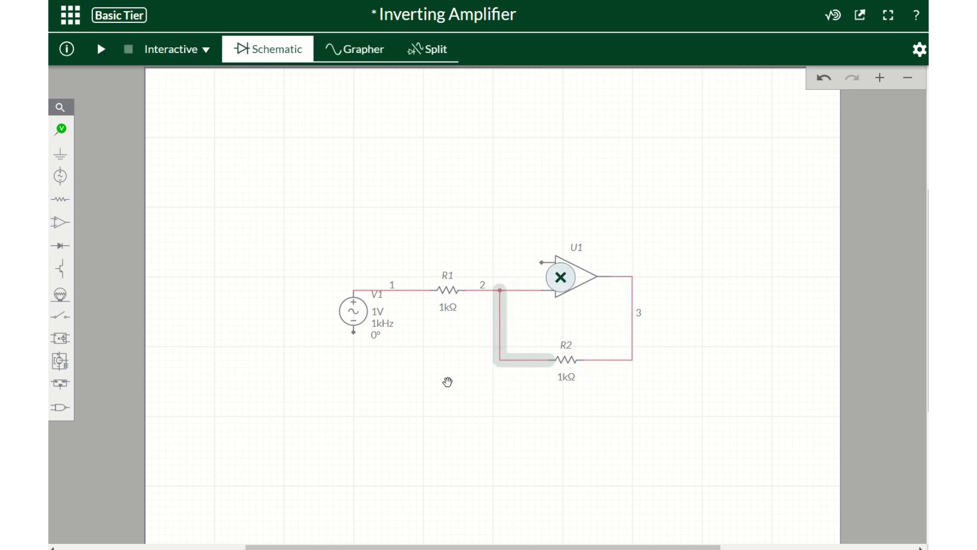
left_click(447, 382)
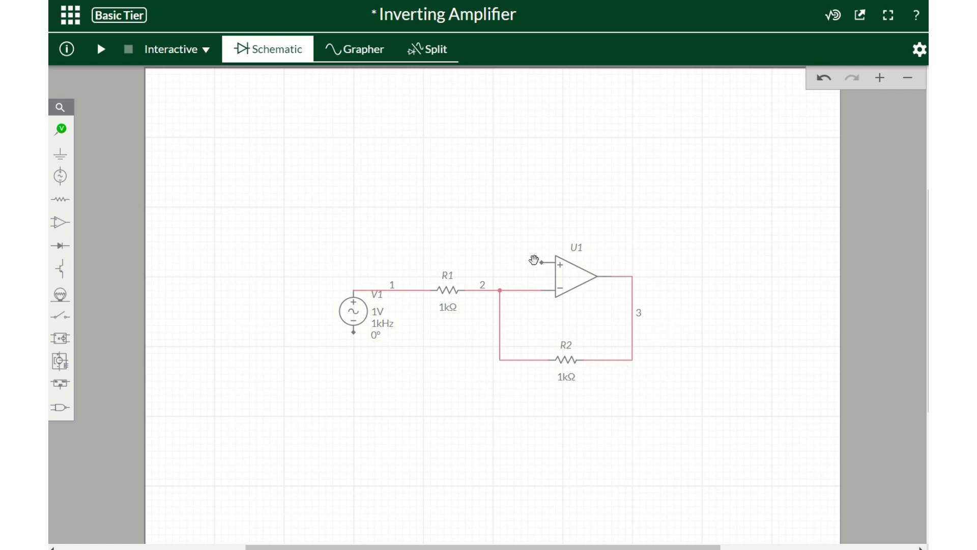
Step: Place a ground above U1 and wire it to the op-amp's non-inverting + input
left_click(60, 154)
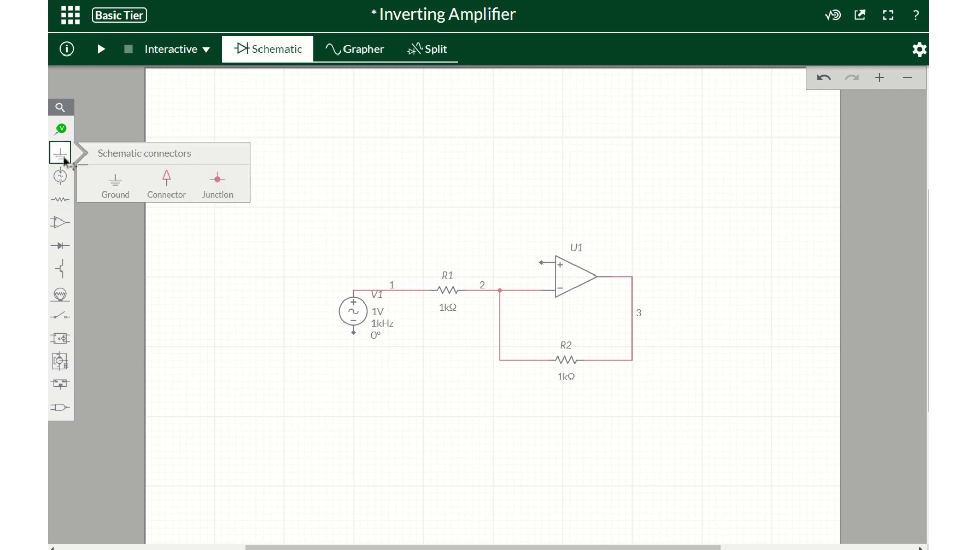
left_click(115, 186)
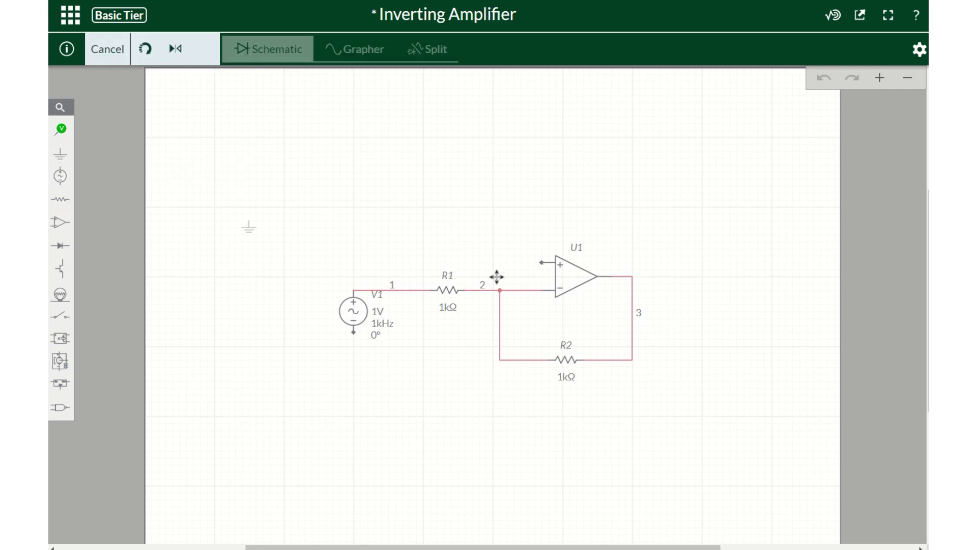
left_click(479, 236)
left_click(349, 224)
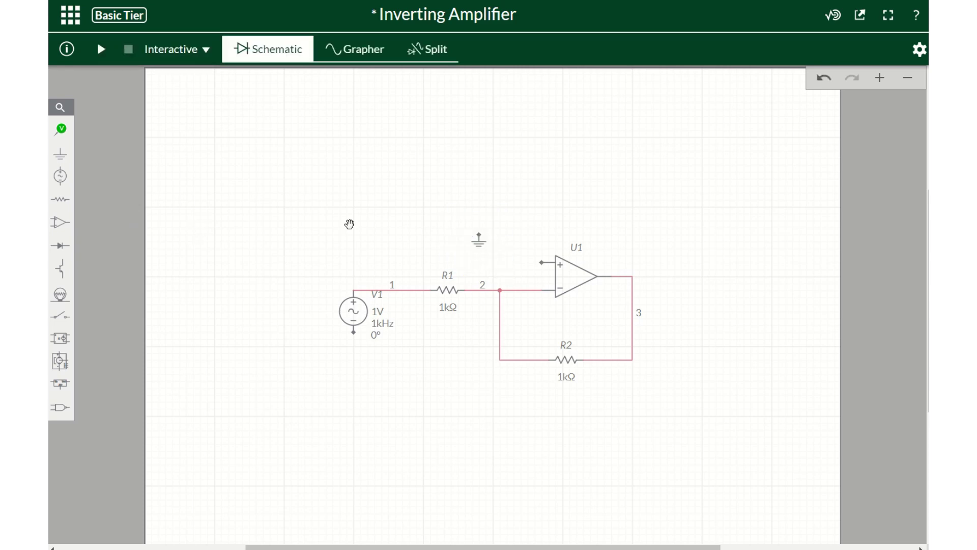
left_click(479, 230)
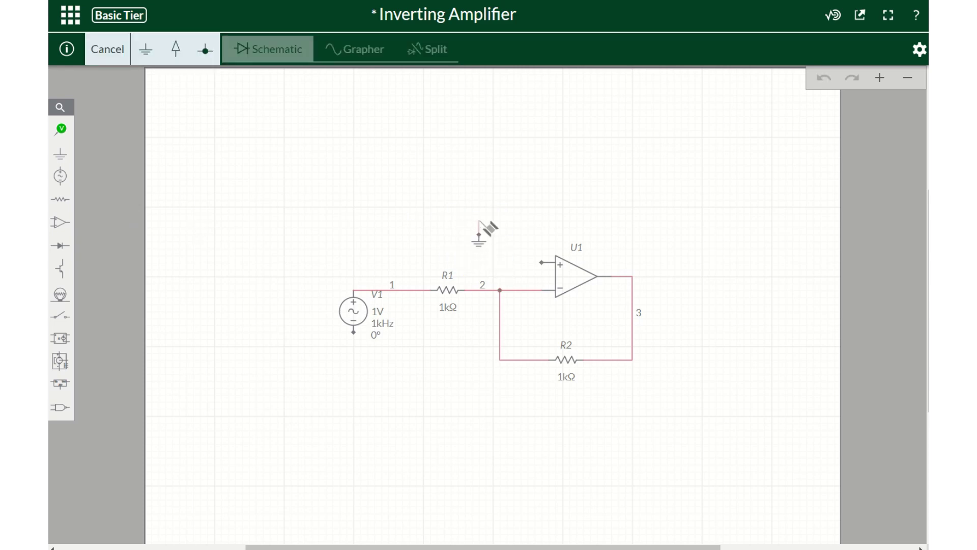
left_click(544, 265)
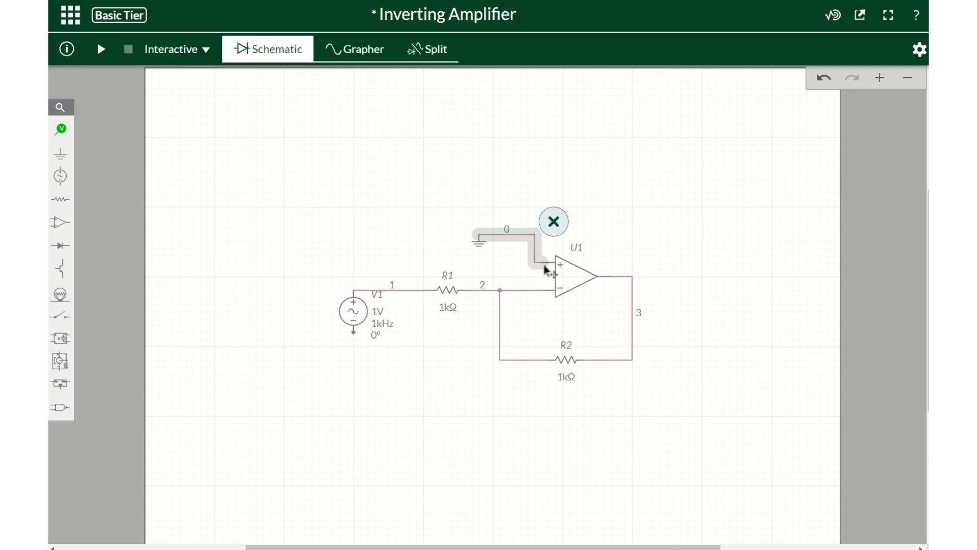
left_click(418, 424)
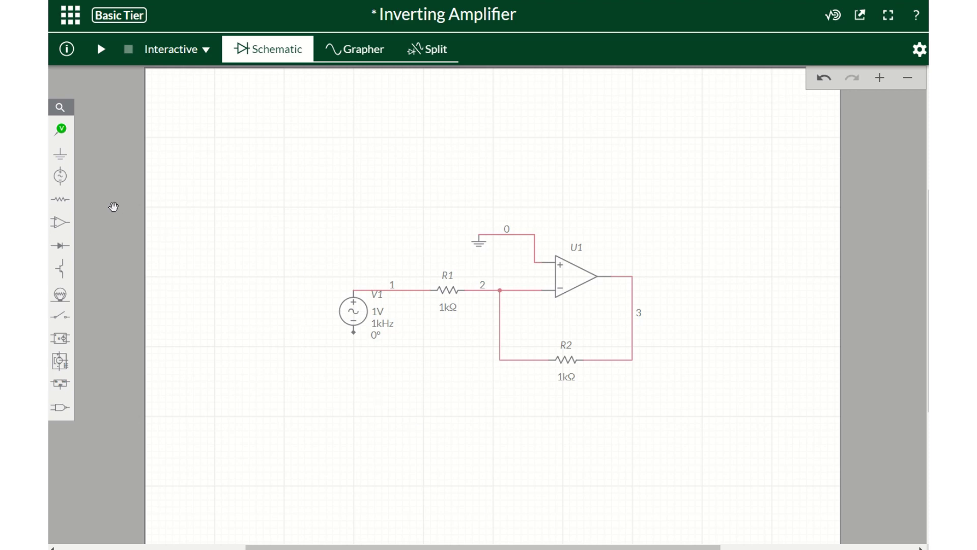
Step: Place a second ground below V1 and wire V1's bottom terminal to it
left_click(62, 154)
left_click(115, 181)
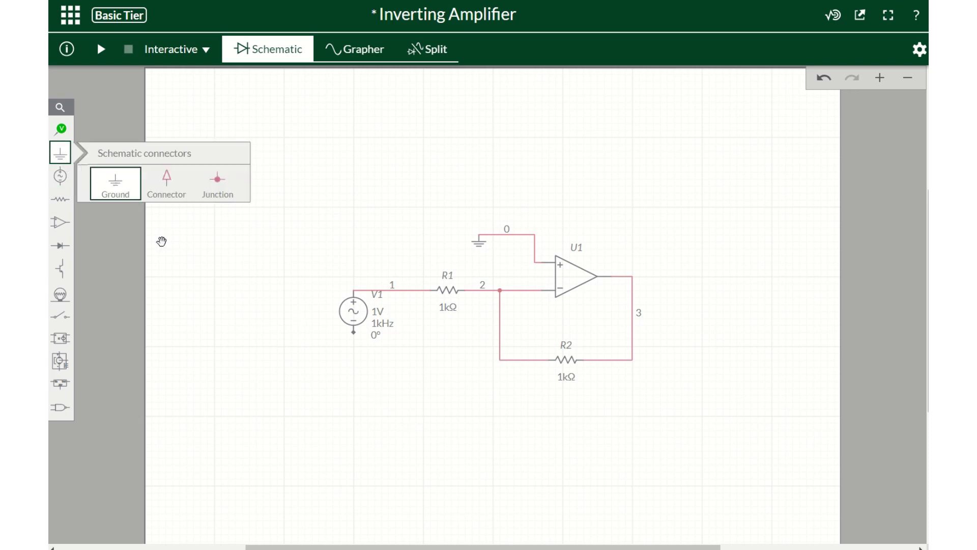
left_click(356, 386)
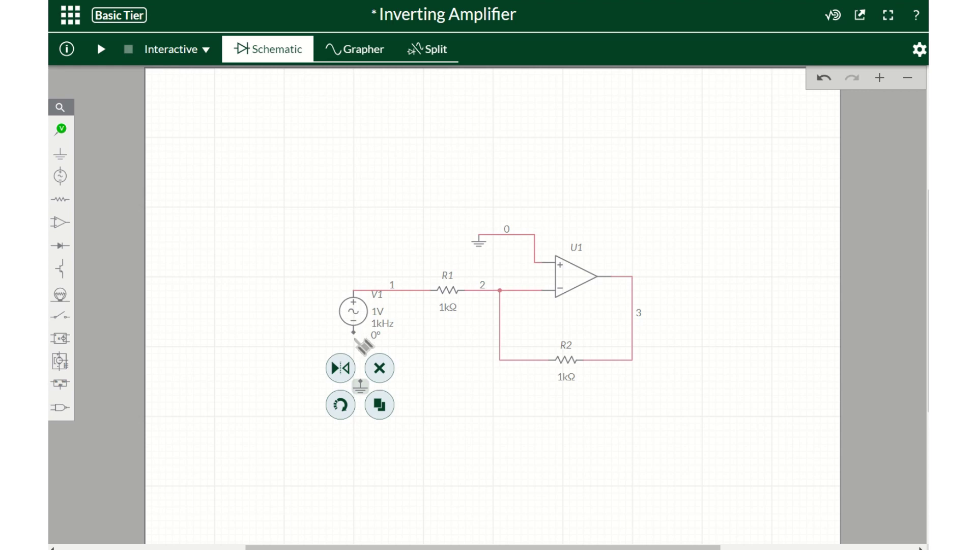
left_click(354, 333)
left_click(361, 382)
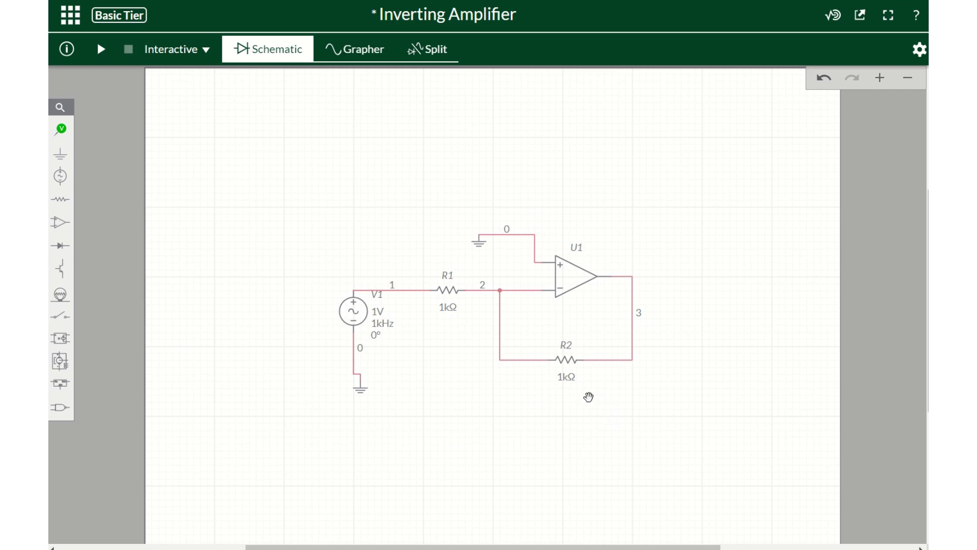
Step: Change V1's peak voltage (VA) from 1V to 3V
left_click(375, 314)
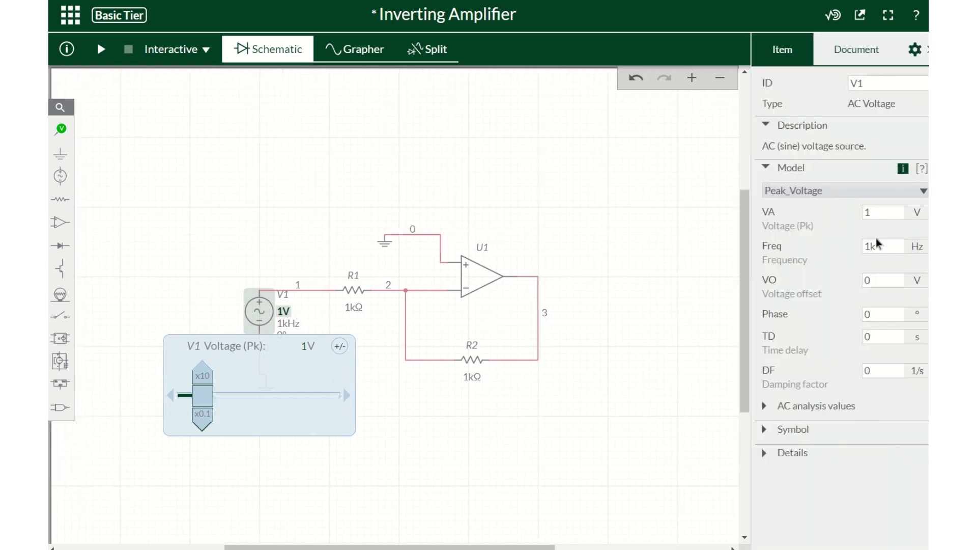
left_click(875, 211)
type("3")
left_click(643, 274)
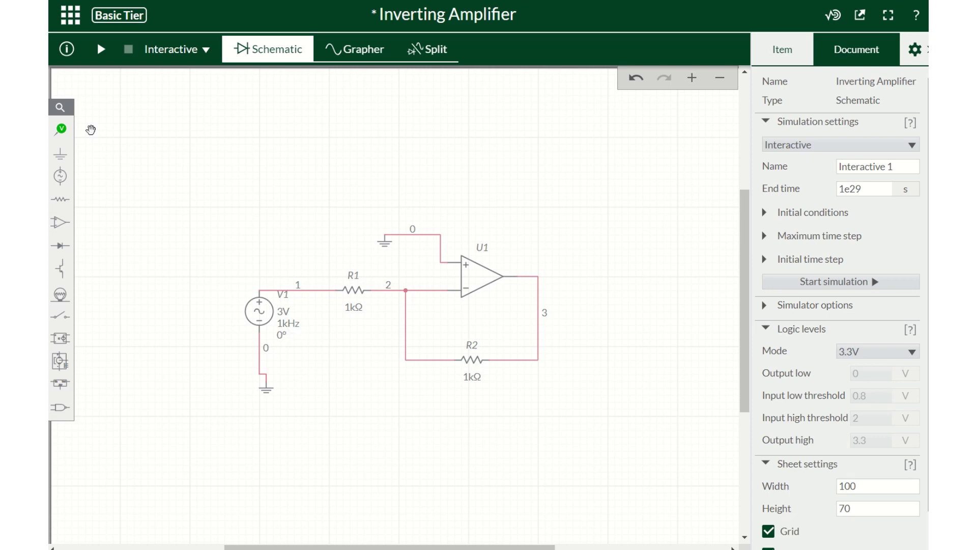
Step: Place voltage probe PR1 on node 1 beside V1, replacing a misplaced first attempt
left_click(60, 129)
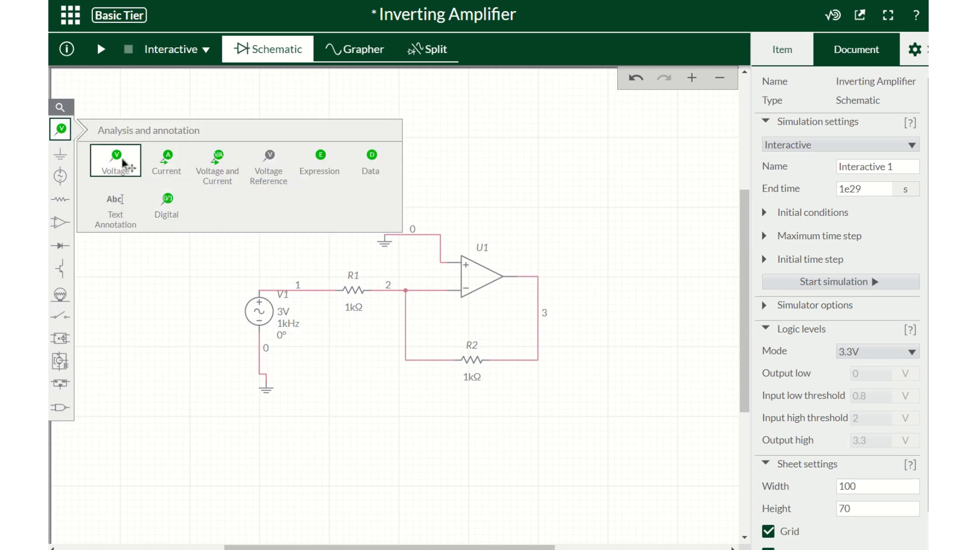
left_click(122, 158)
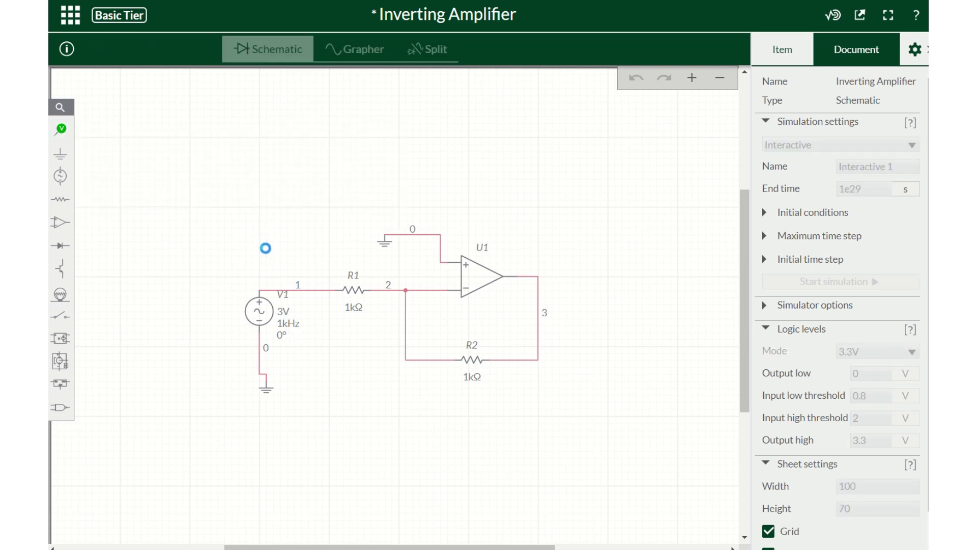
left_click(267, 281)
left_click(60, 128)
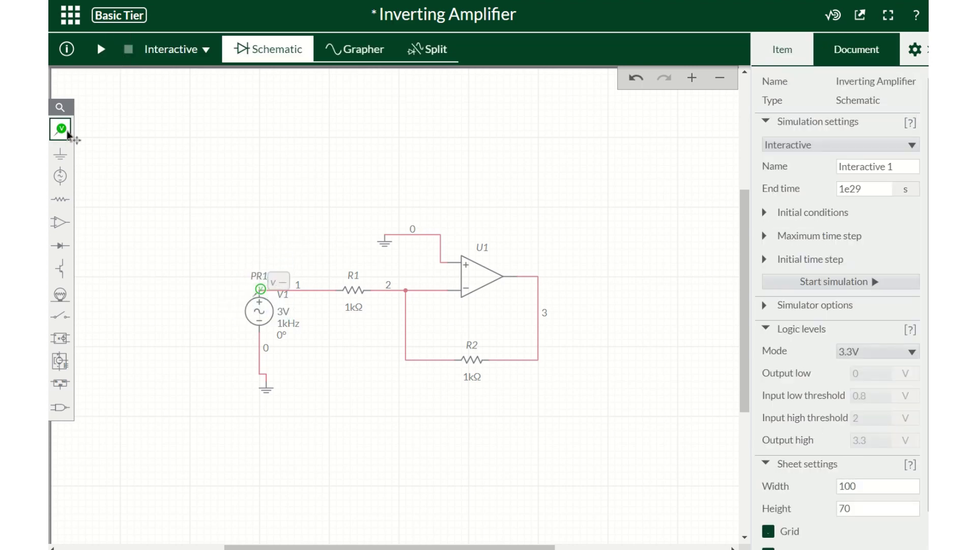
left_click(172, 286)
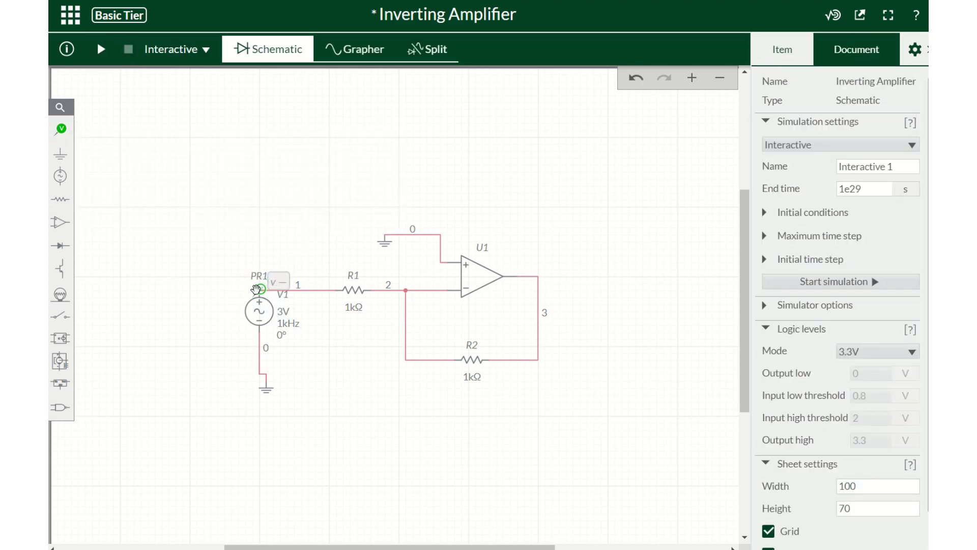
left_click(260, 289)
left_click(280, 269)
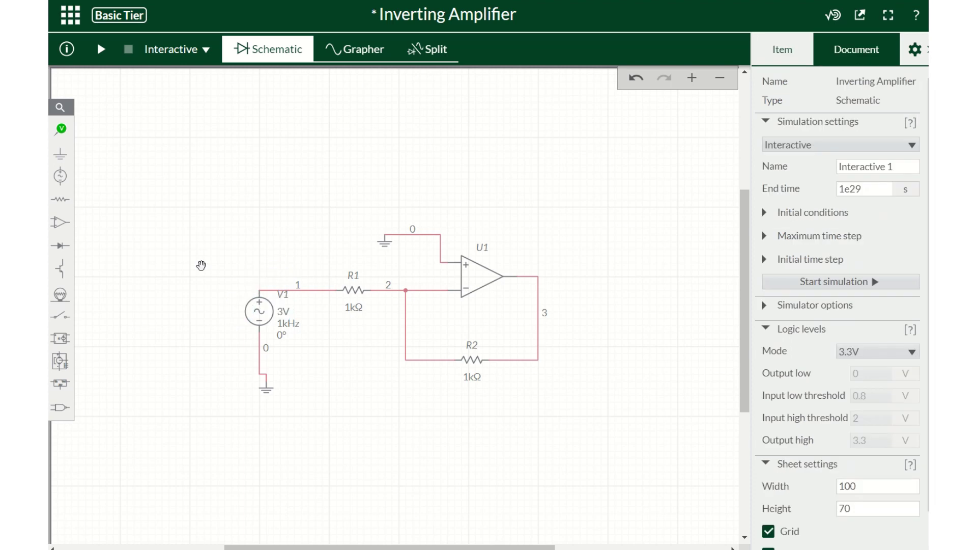
left_click(60, 129)
left_click(106, 158)
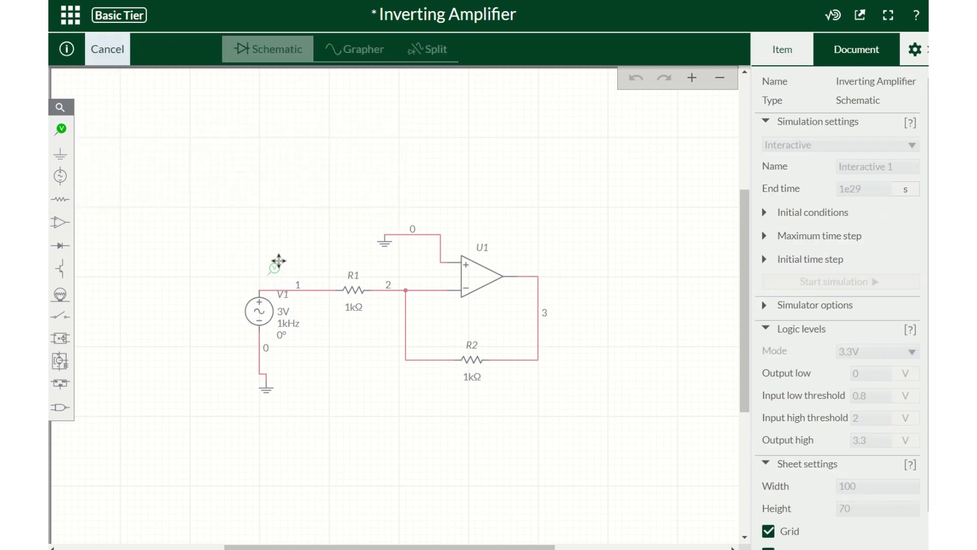
left_click(270, 291)
left_click(267, 277)
left_click(153, 234)
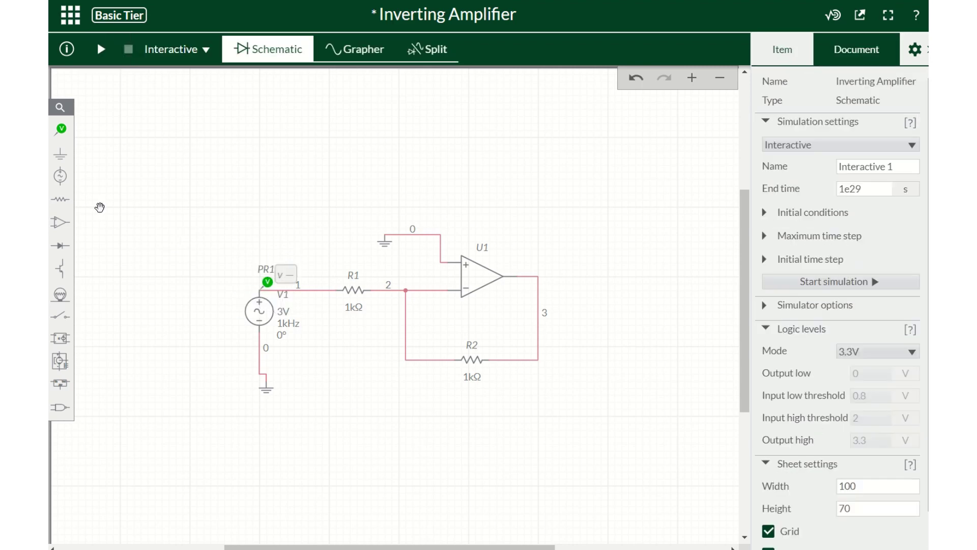
Step: Place voltage probe PR2 on the op-amp's output
left_click(62, 129)
left_click(106, 150)
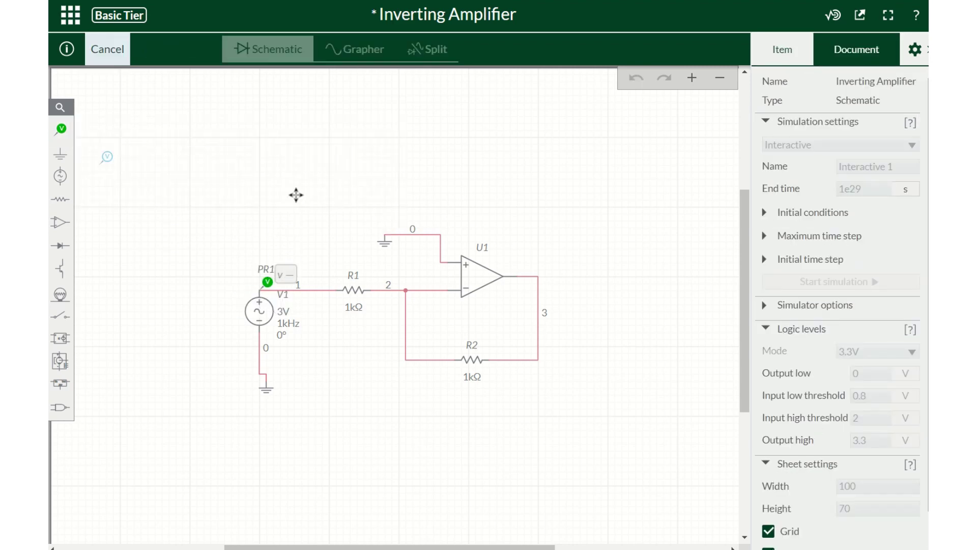
left_click(533, 265)
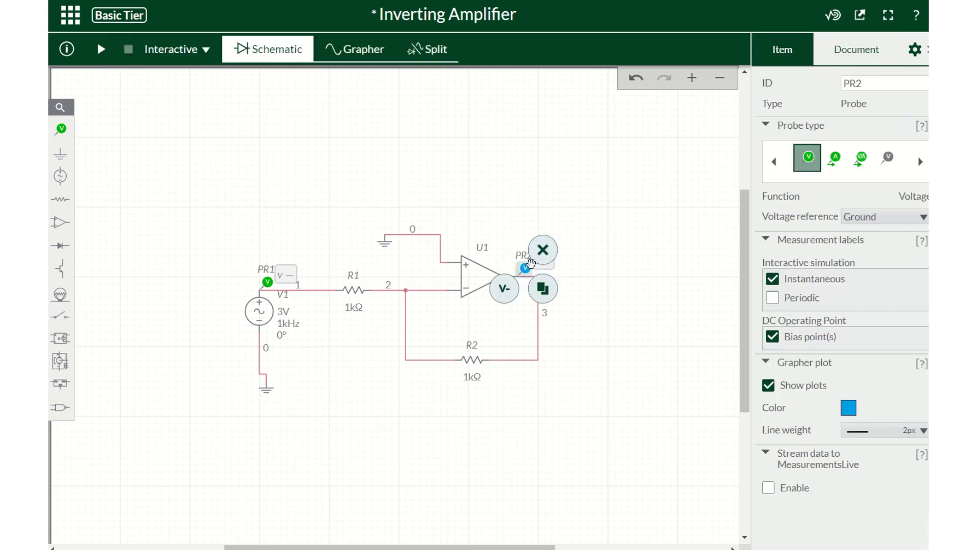
left_click(391, 168)
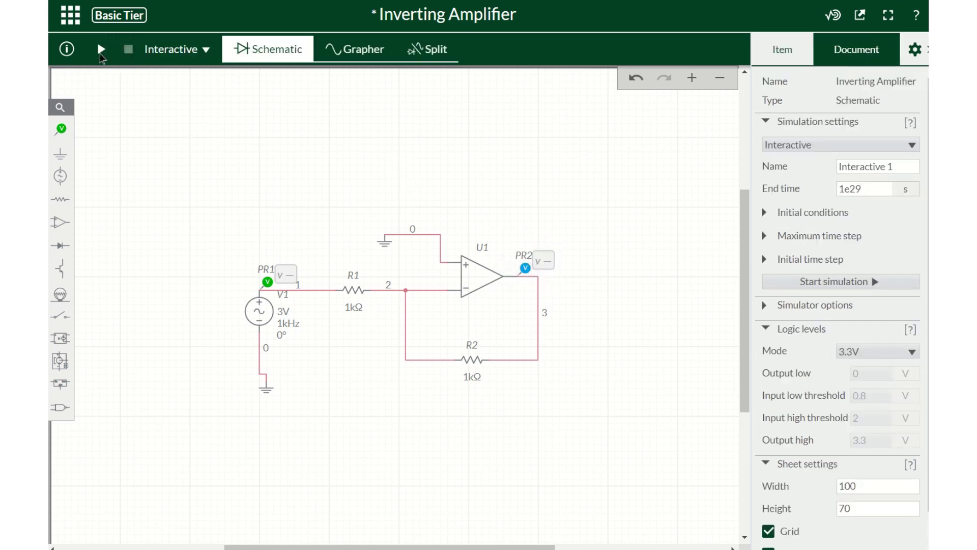
Step: Run the simulation to graph opposite-phase ±3 V input and output, then stop it in Split view
left_click(100, 50)
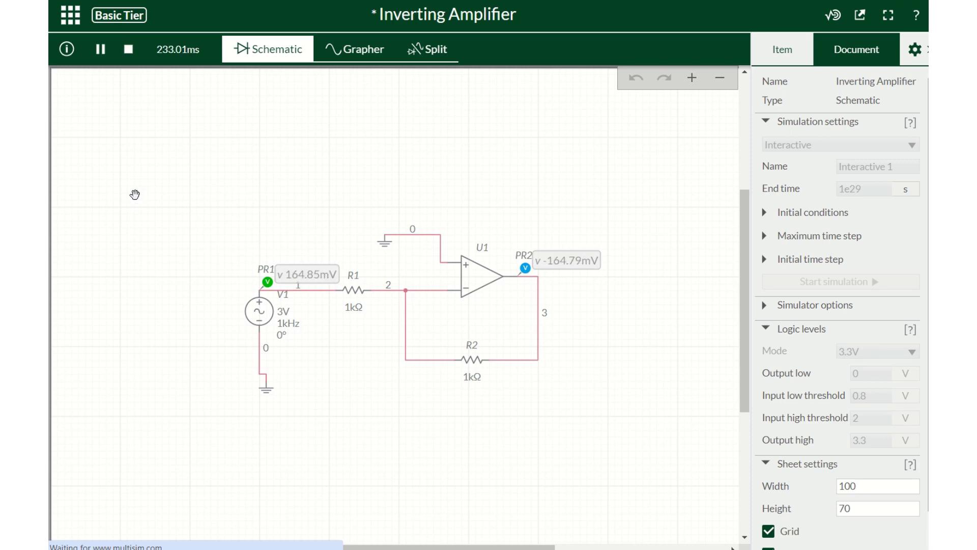
left_click(372, 53)
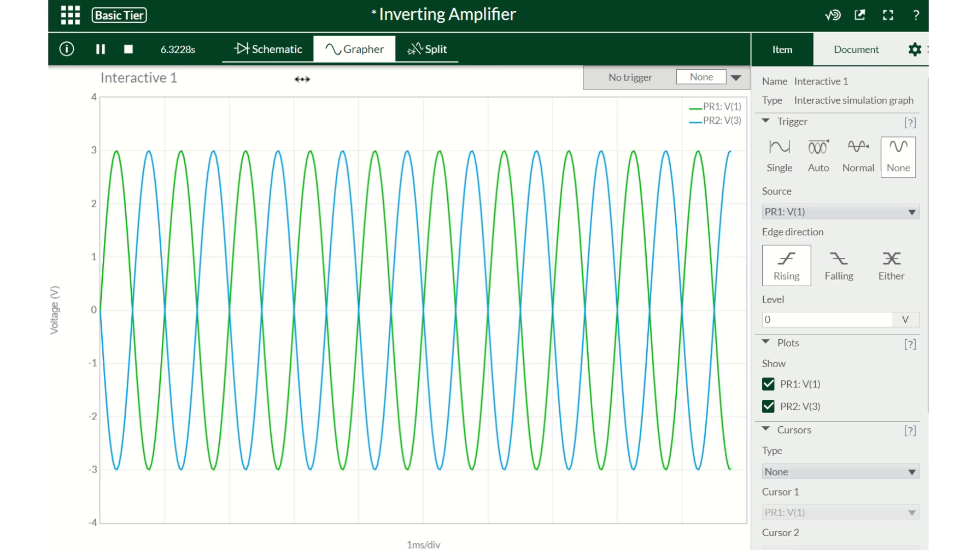
left_click(128, 49)
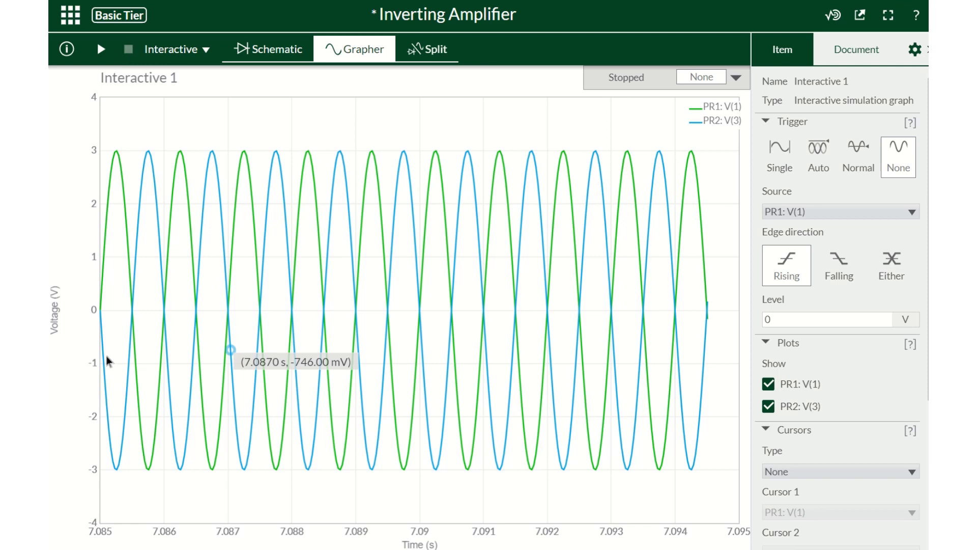
left_click(439, 50)
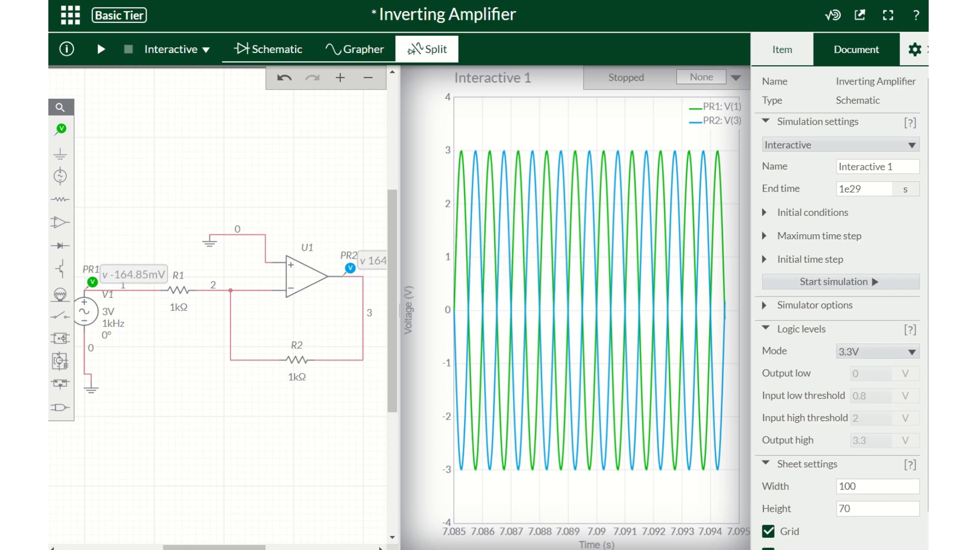
key("alt+Tab")
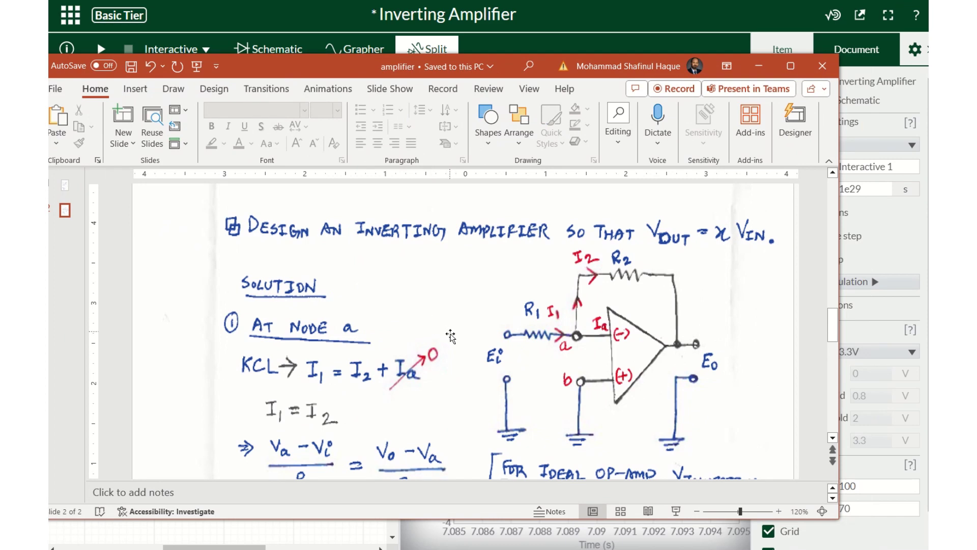
scroll(451, 336, "down", 10)
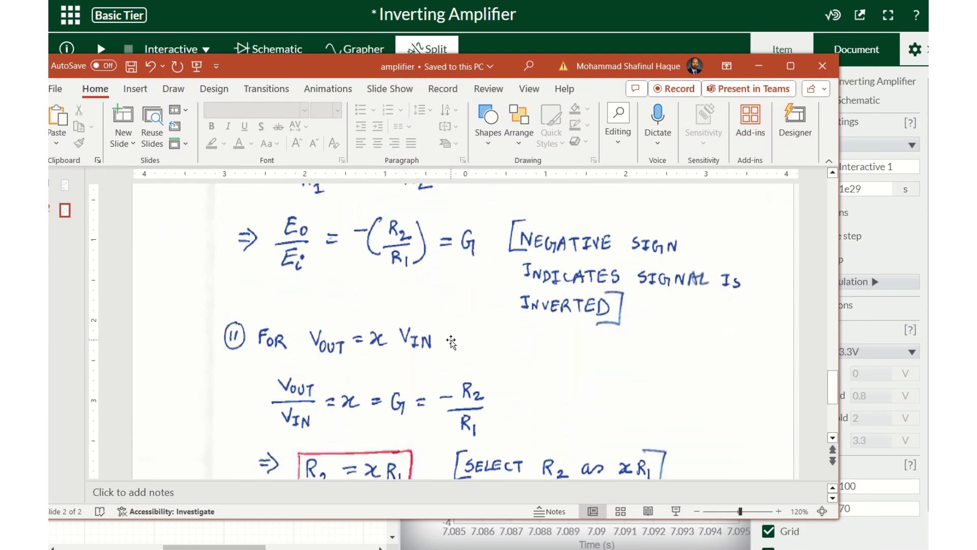
scroll(451, 341, "down", 2)
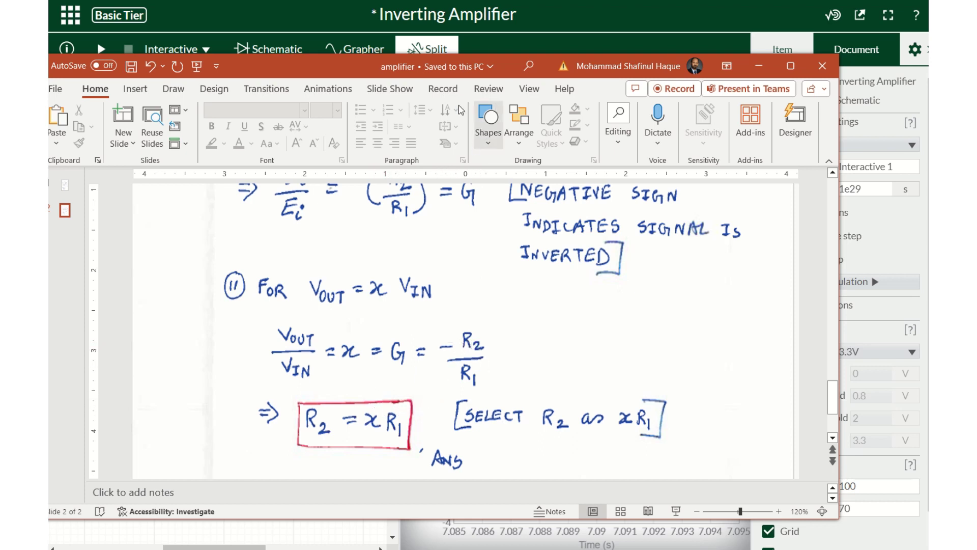
left_click_drag(355, 68, 0, 84)
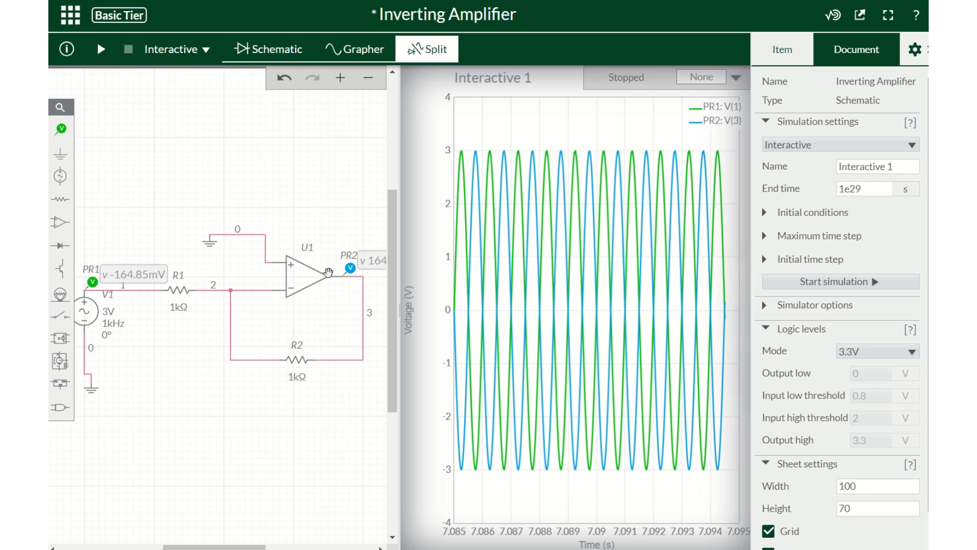
Step: Change the feedback resistor R2's resistance value from 1k to 2k
left_click(112, 322)
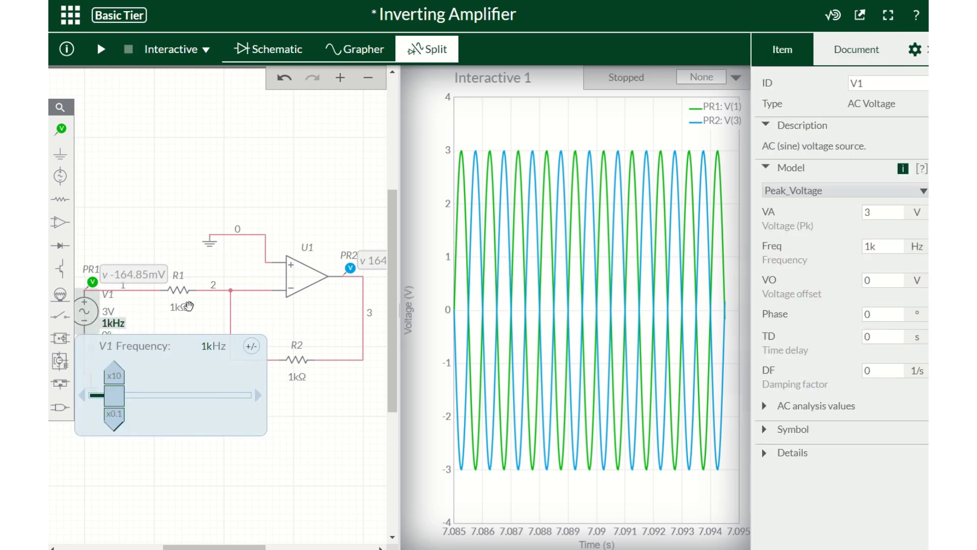
left_click(164, 224)
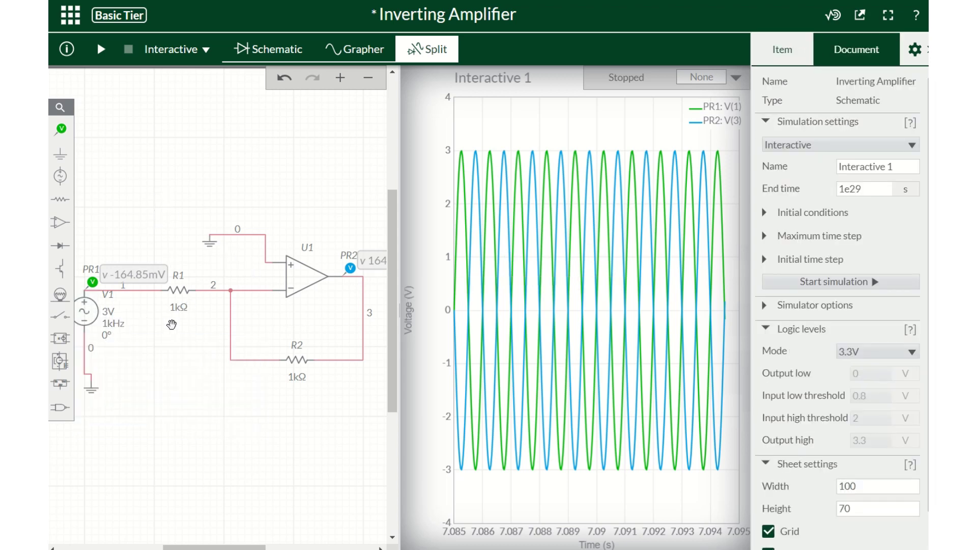
left_click(298, 344)
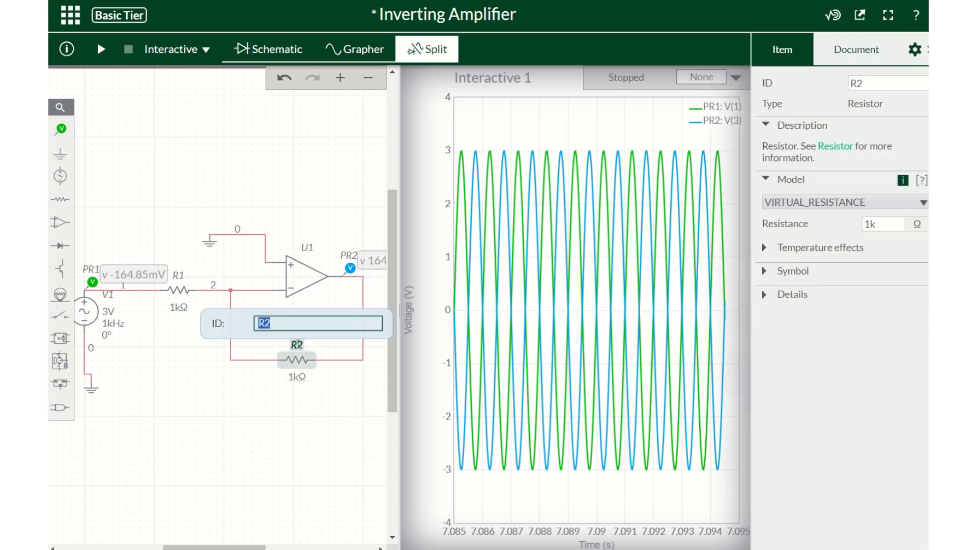
double_click(873, 225)
left_click(873, 228)
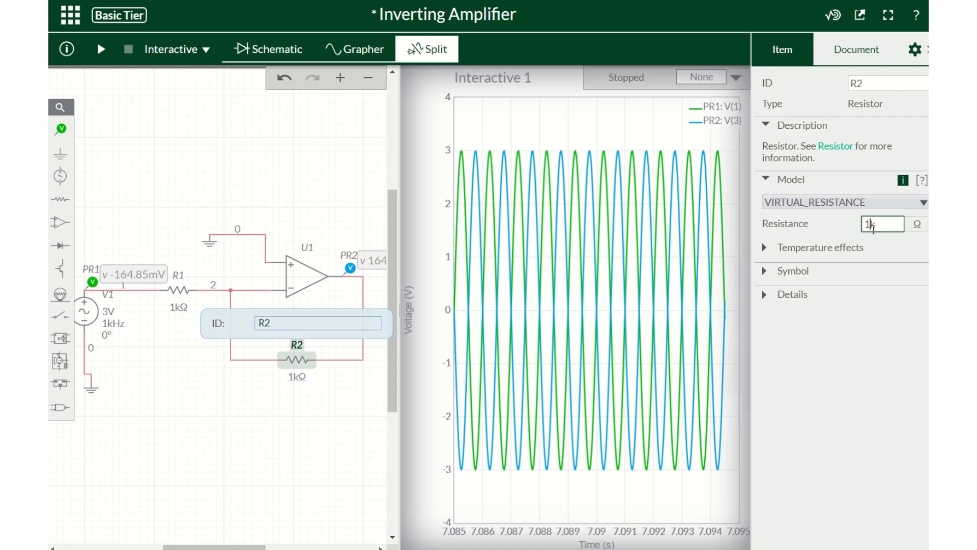
key("BackSpace")
type("2")
left_click(305, 158)
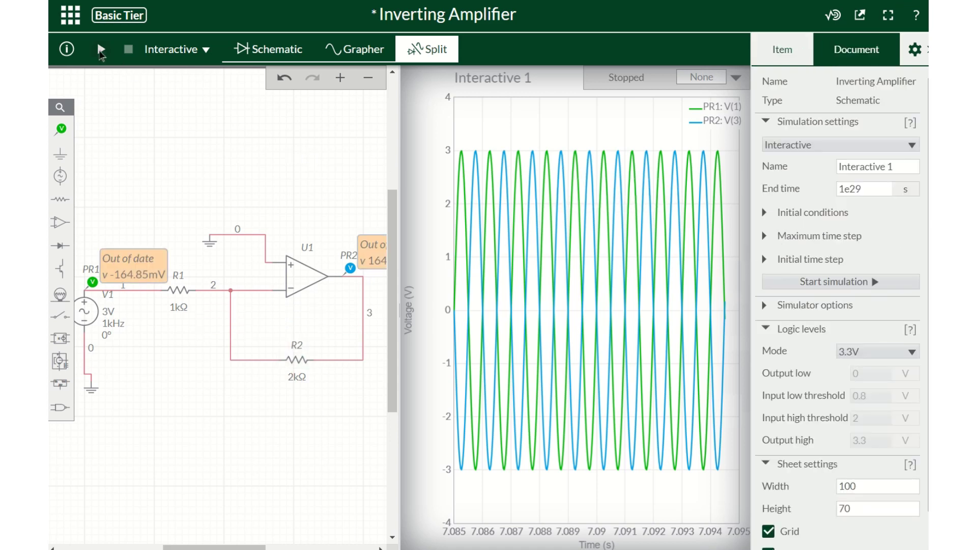
Step: Run the simulation with R2 at 2kΩ to plot the new output, then stop it
left_click(101, 50)
left_click(527, 259)
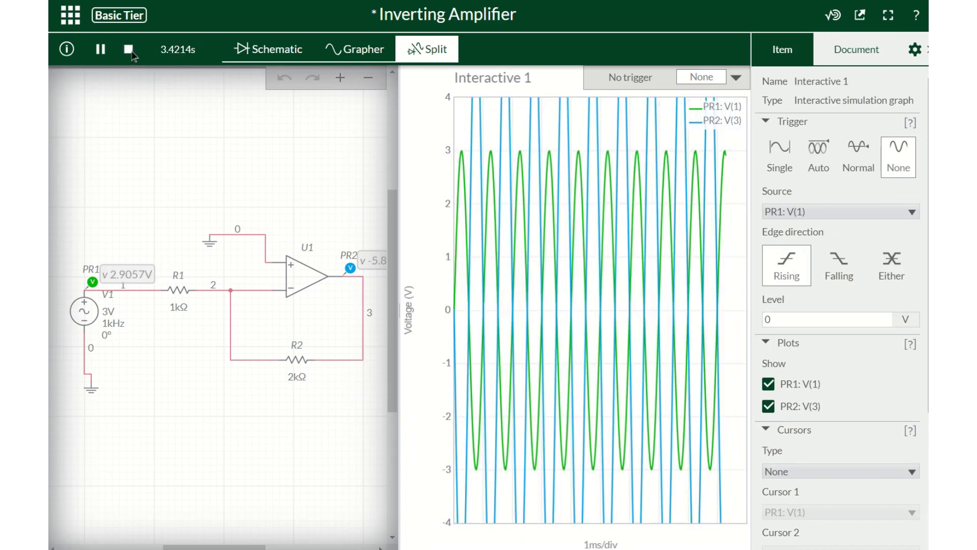
left_click(129, 51)
mouse_move(480, 183)
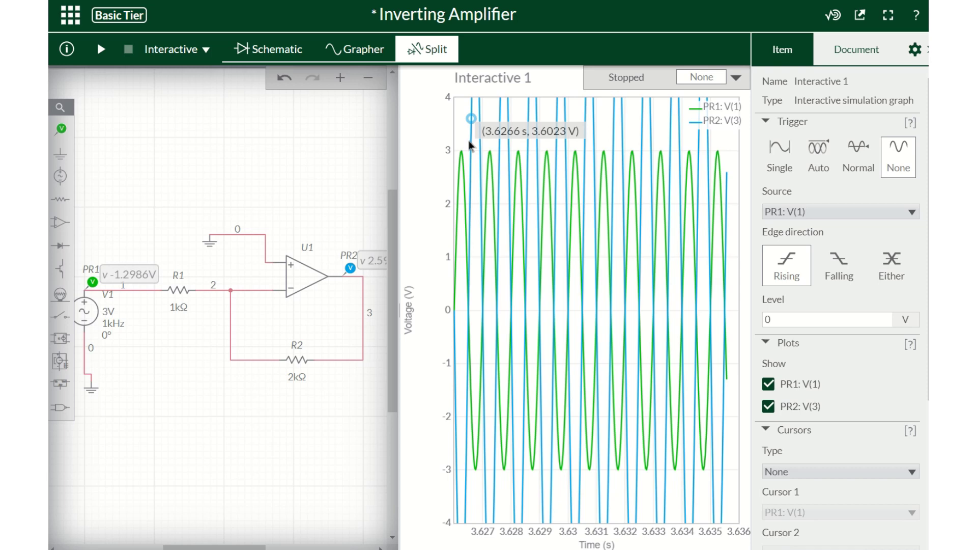
Step: Set the graph's voltage axis minimum to -6 V and maximum to 6 V
scroll(786, 370, "down", 4)
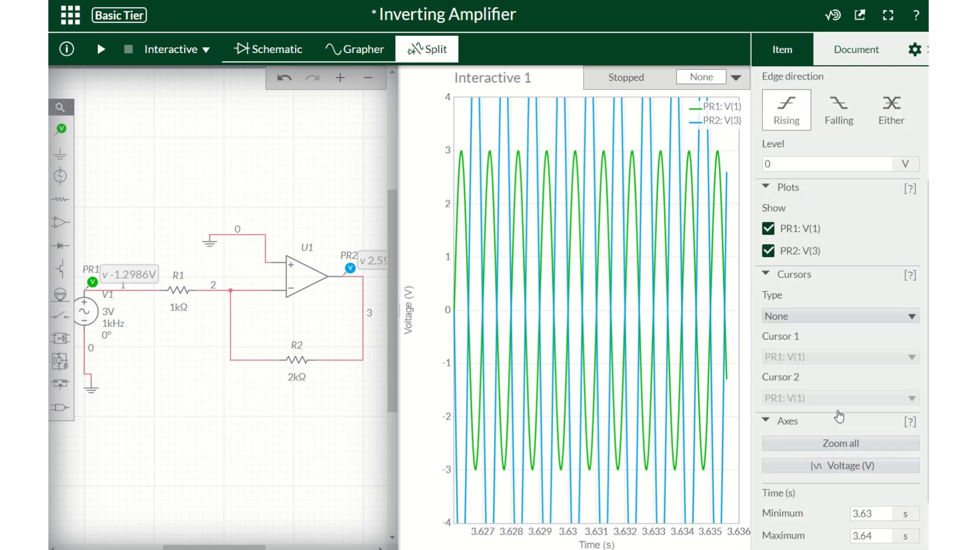
left_click(880, 485)
scroll(877, 481, "down", 1)
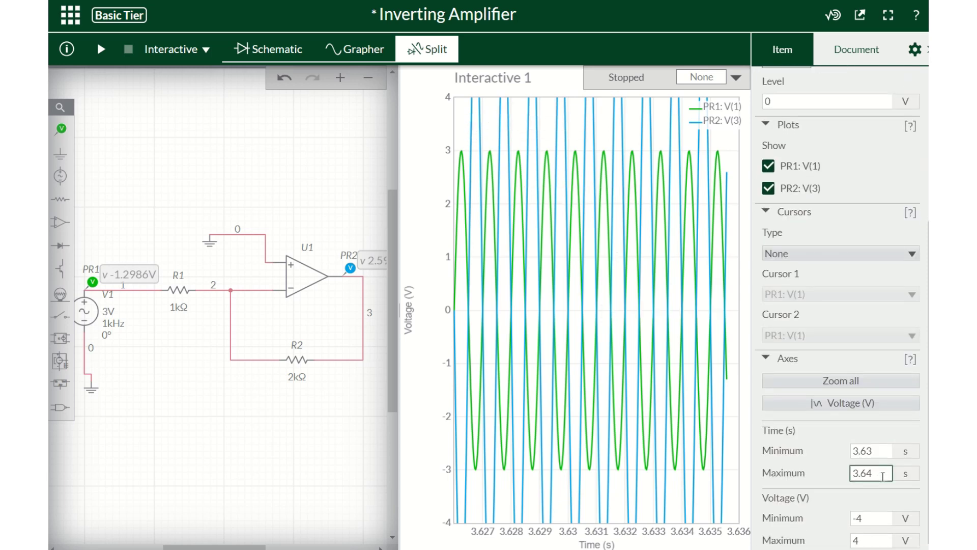
left_click(869, 517)
left_click(871, 517)
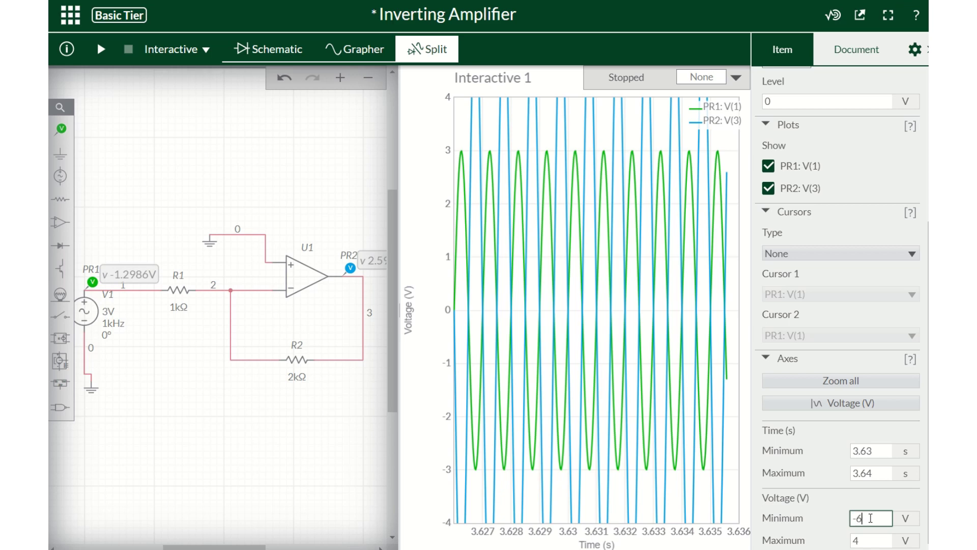
left_click(869, 540)
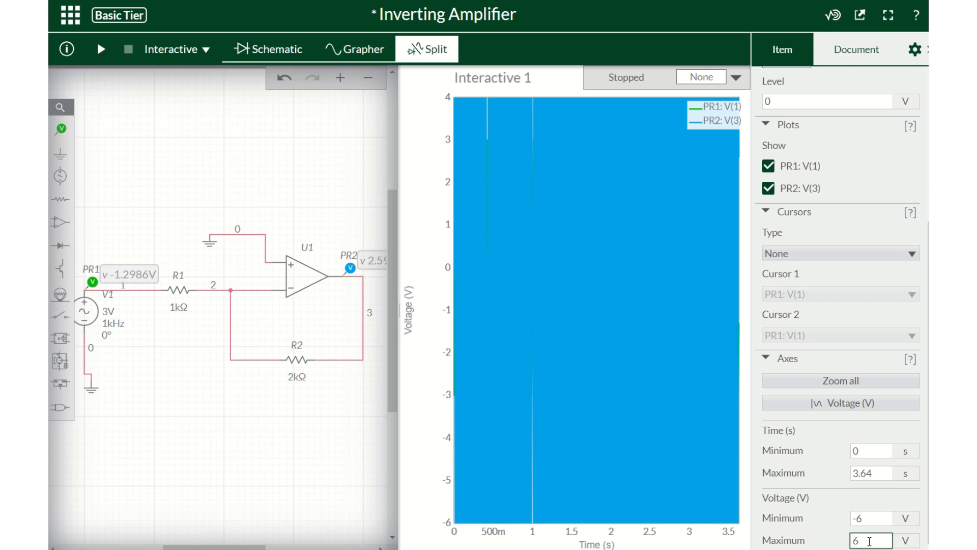
type("6")
left_click(316, 445)
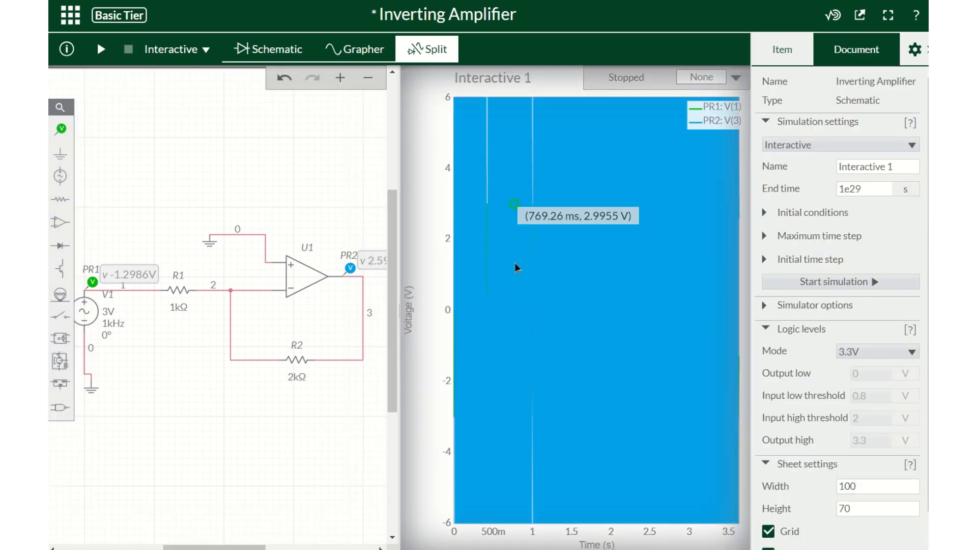
scroll(516, 263, "up", 6)
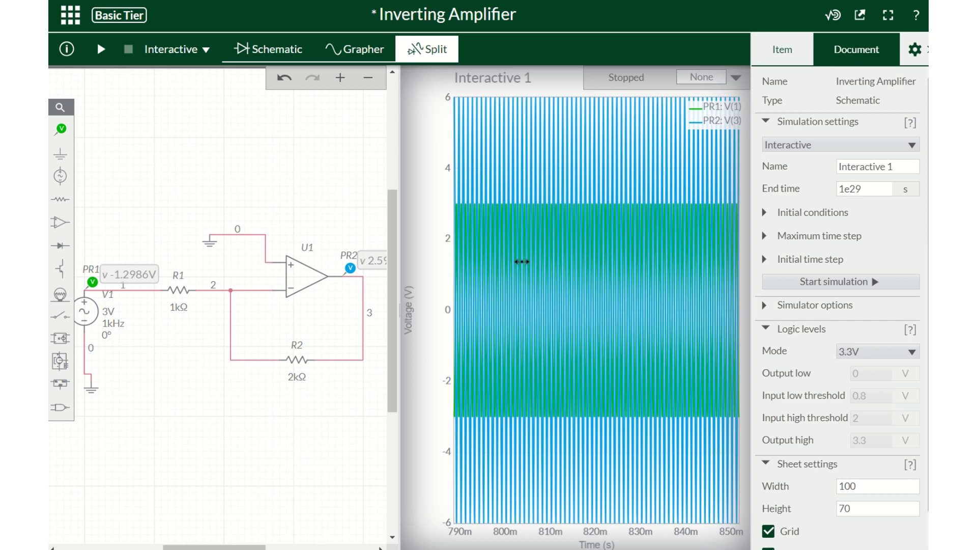
Step: Zoom the time axis to a few cycles showing the ±6 V output, checking the design notes
scroll(522, 262, "up", 4)
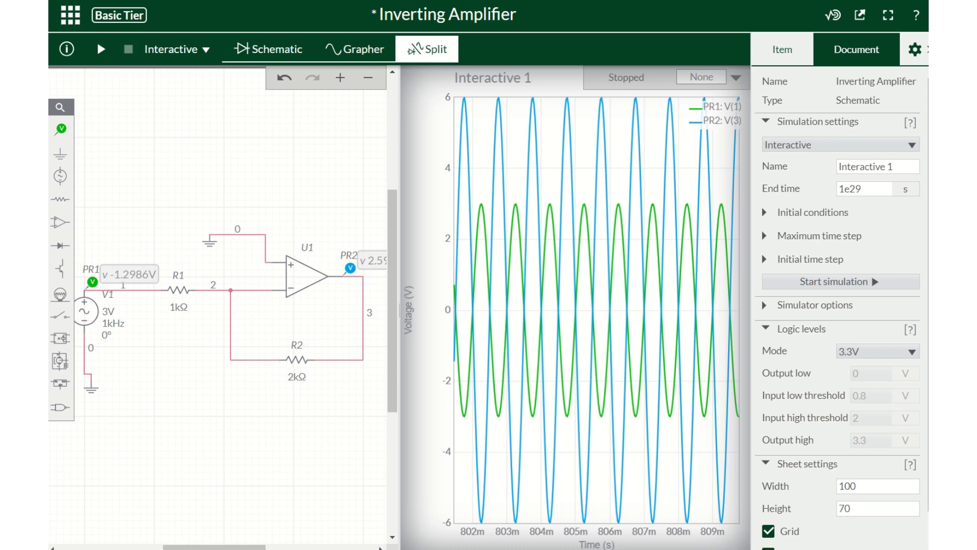
left_click_drag(48, 46, 272, 64)
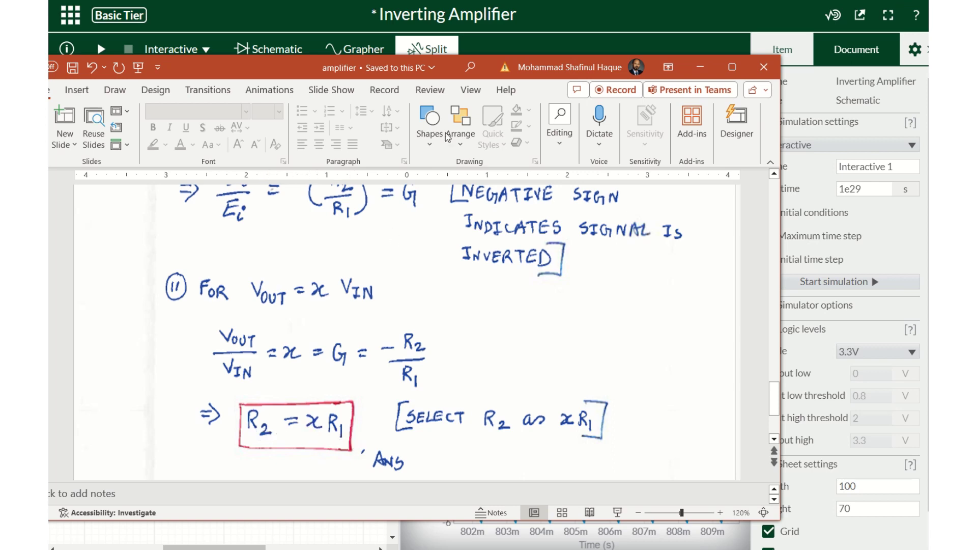
key("super+Down")
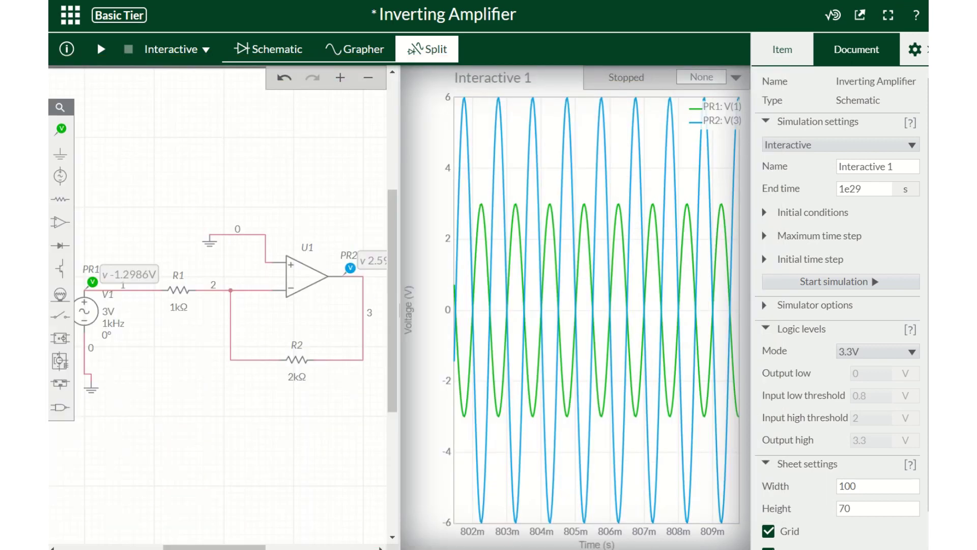